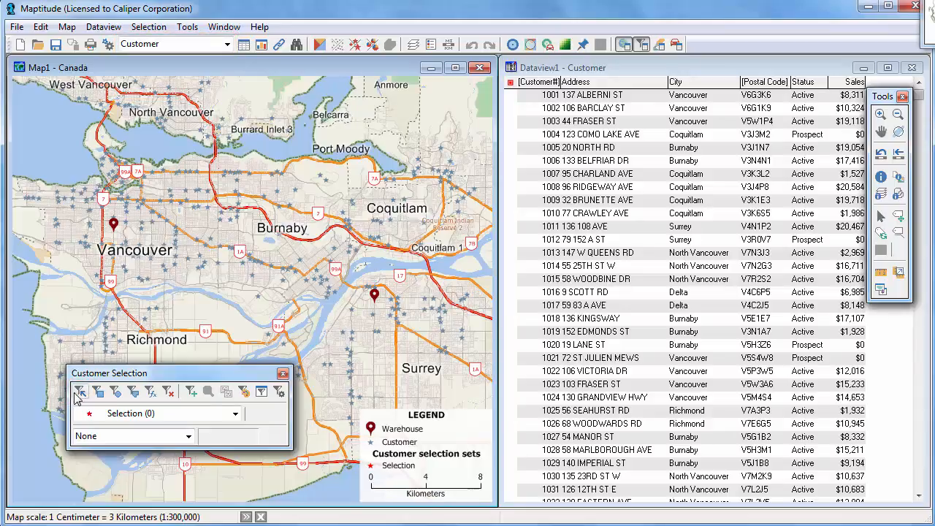
Select two individual customers in Vancouver by pointing at them on the map, and deselect both again
{"action": "left_click", "coordinate": [81, 391]}
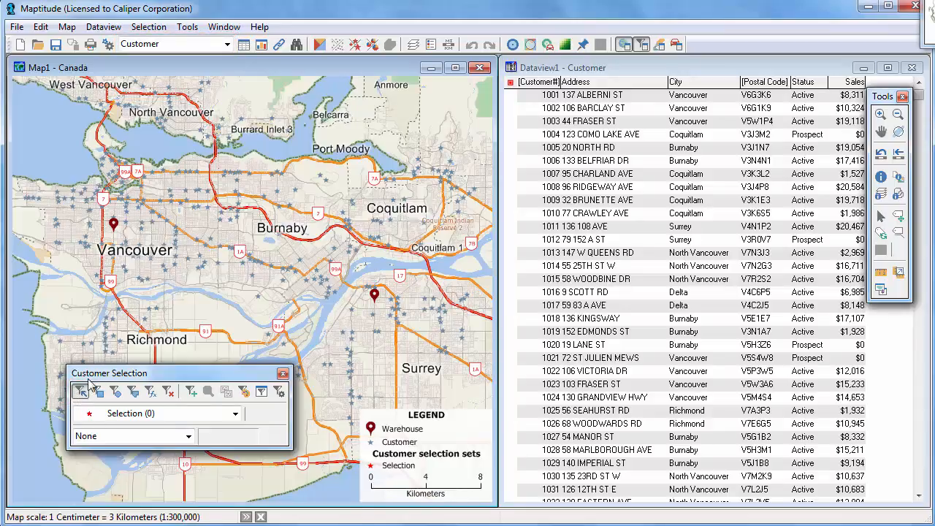
{"action": "left_click", "coordinate": [193, 209]}
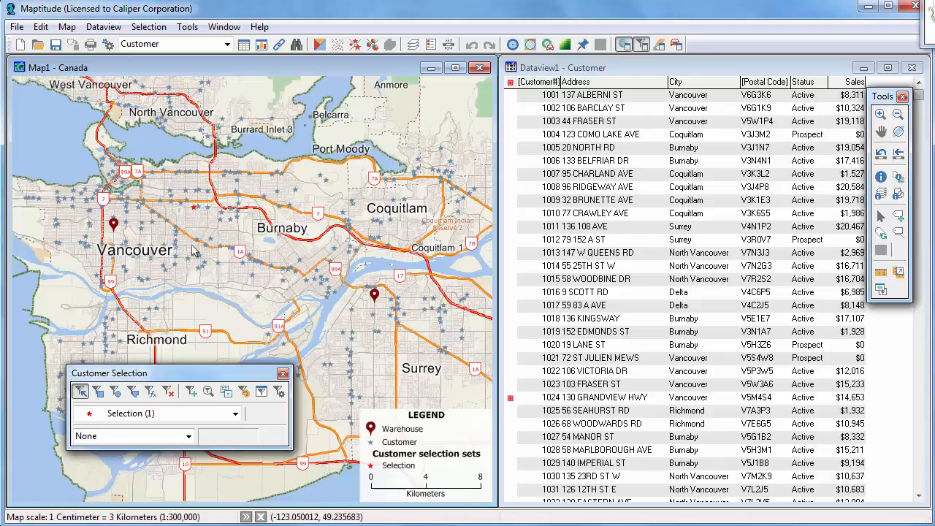
{"action": "left_click", "coordinate": [203, 268]}
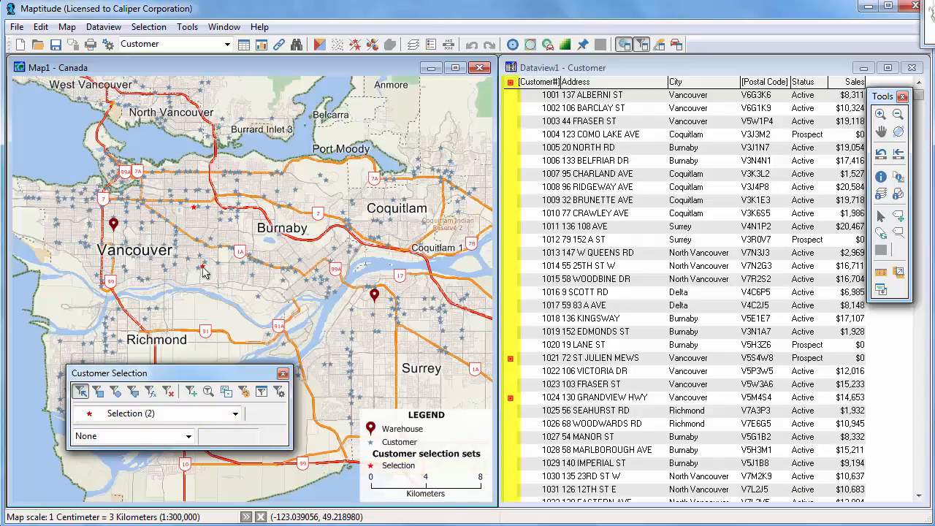
{"action": "left_click", "coordinate": [204, 268]}
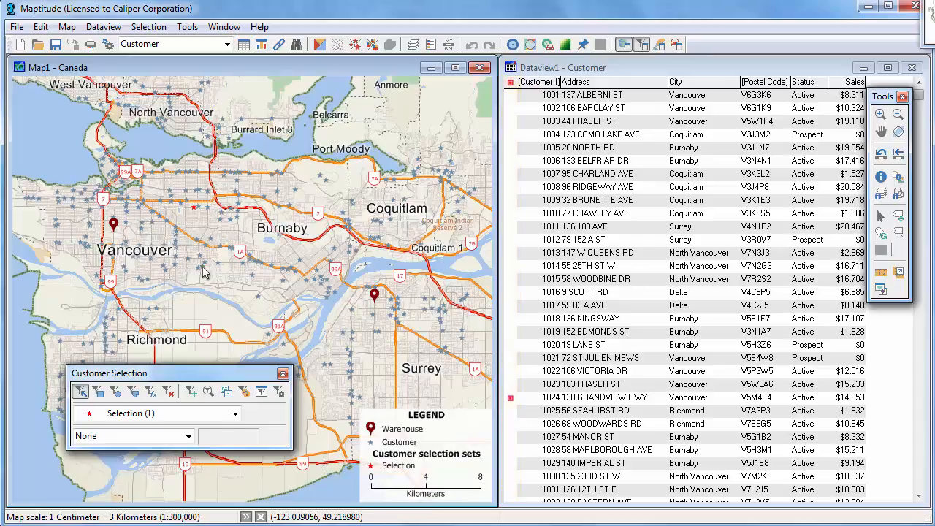
{"action": "left_click", "coordinate": [194, 211]}
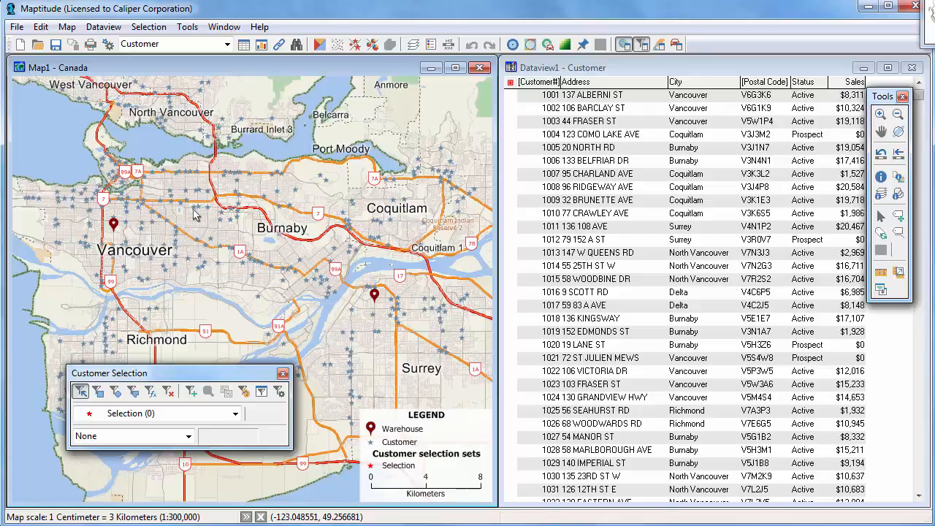
Set the running total field to Sales and select the customers inside a rectangle across eastern Vancouver, west of the Burnaby label
{"action": "left_click", "coordinate": [189, 436]}
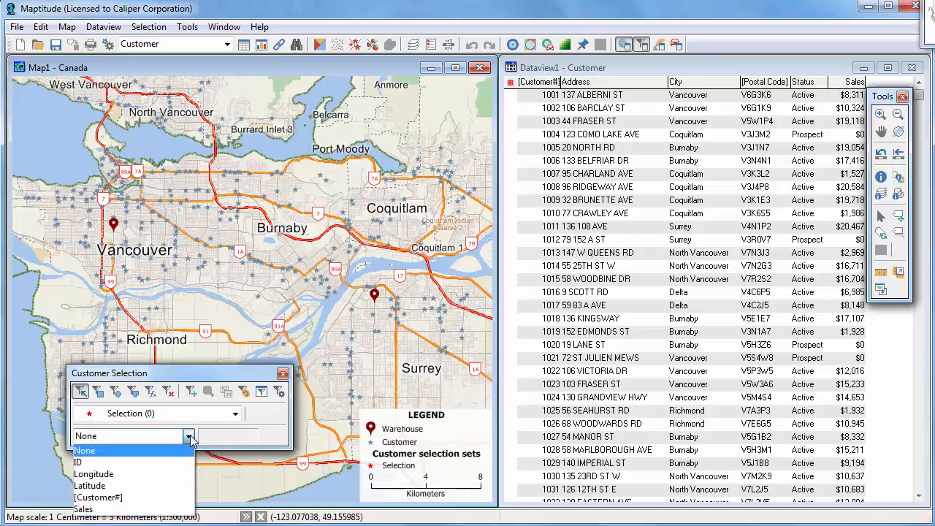
{"action": "left_click", "coordinate": [156, 510]}
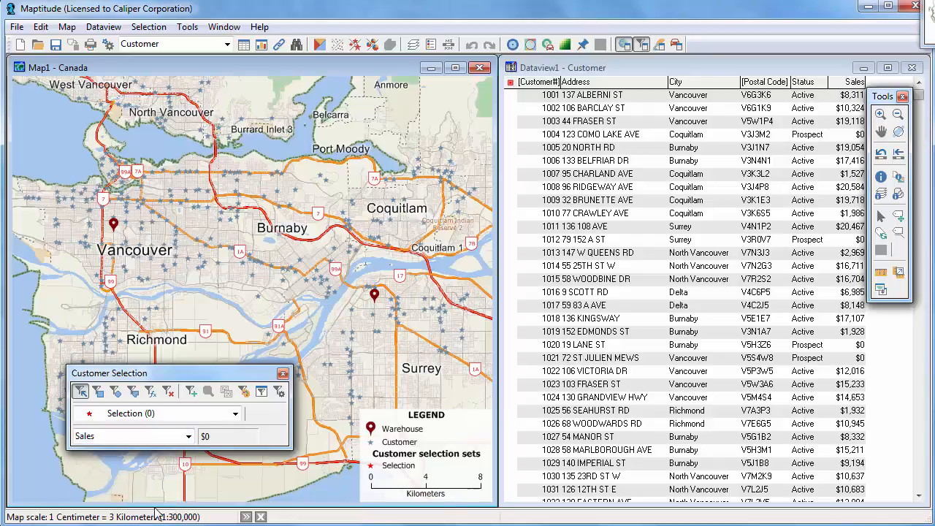
{"action": "left_click", "coordinate": [99, 394]}
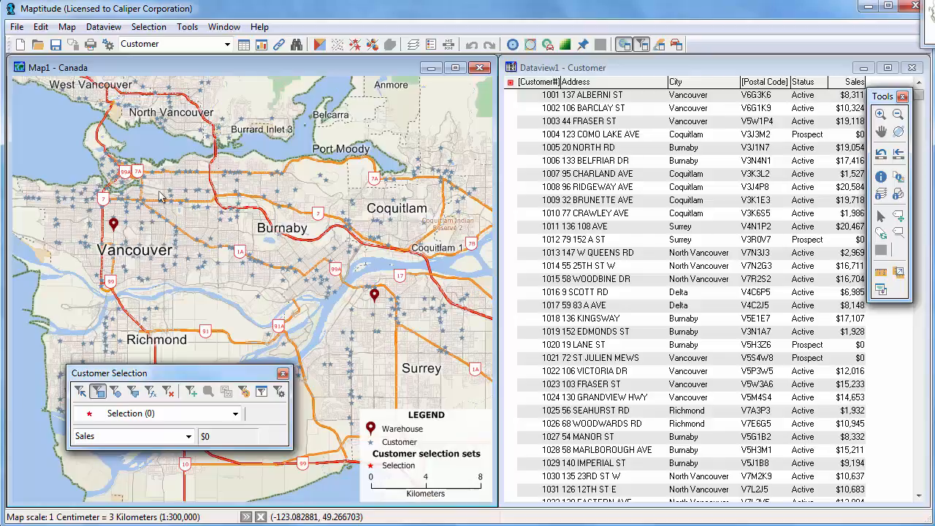
{"action": "left_click_drag", "start_coordinate": [157, 187], "coordinate": [231, 283]}
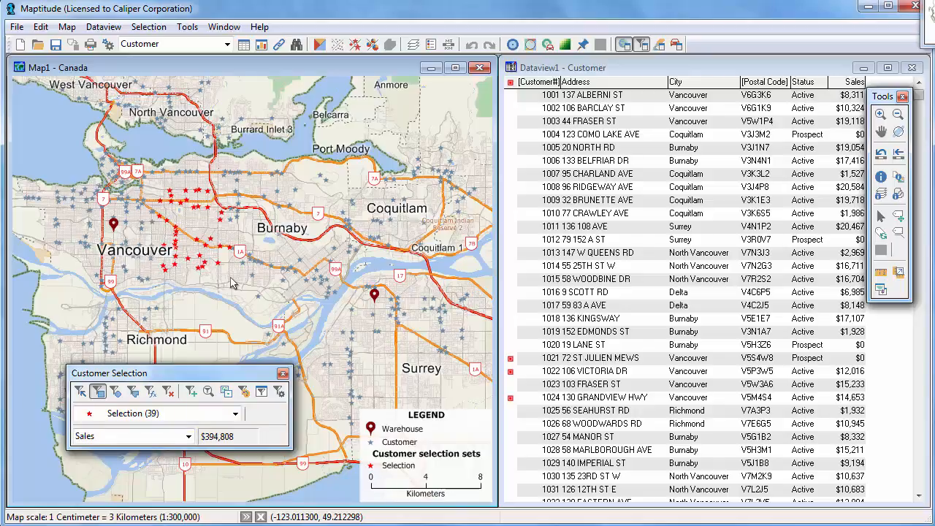
Review the selection options, including the running total field setting, and accept them unchanged
{"action": "left_click", "coordinate": [279, 392]}
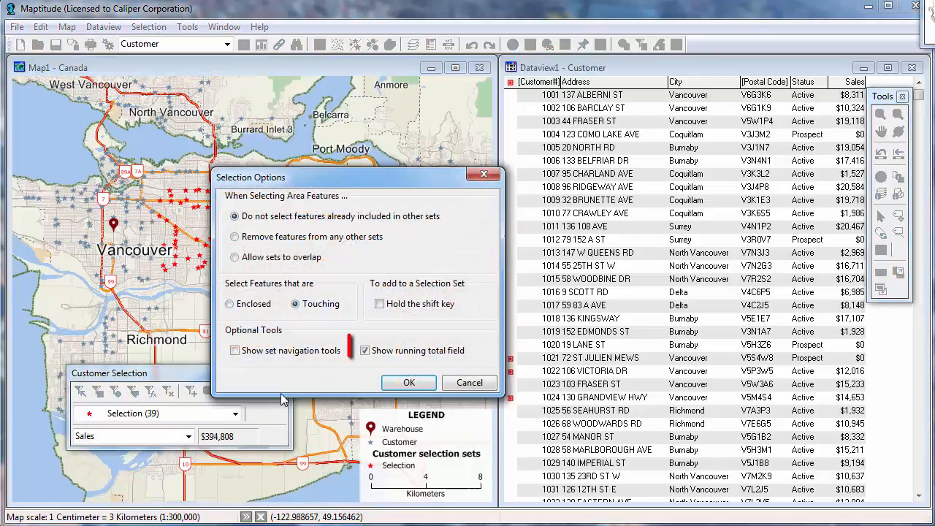
{"action": "left_click", "coordinate": [410, 384]}
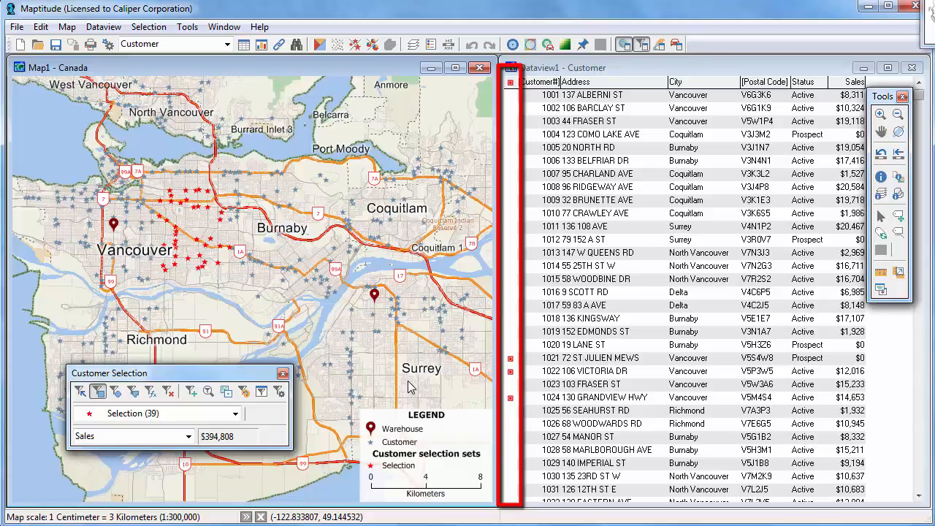
In the dataview, deselect the three marked customers, select those with sales of $8,332, $15,211 and $9,194, and clear the whole selection
{"action": "left_click", "coordinate": [511, 360]}
{"action": "left_click", "coordinate": [511, 373]}
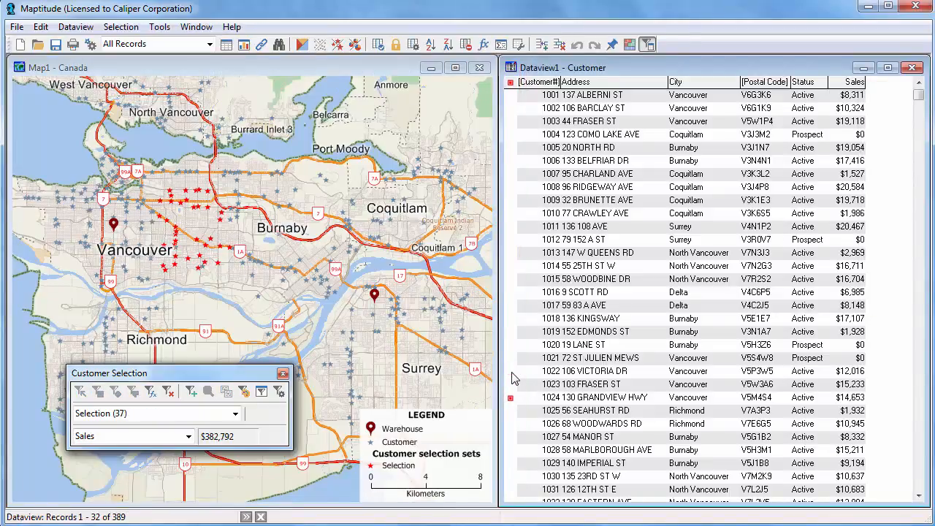
{"action": "left_click", "coordinate": [511, 398]}
{"action": "left_click", "coordinate": [511, 437]}
{"action": "left_click", "coordinate": [511, 450]}
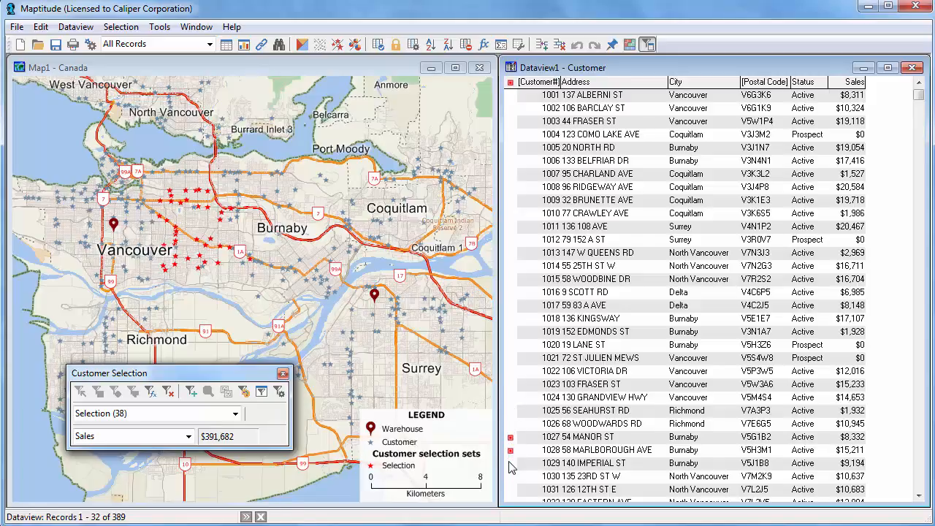
{"action": "left_click", "coordinate": [510, 463]}
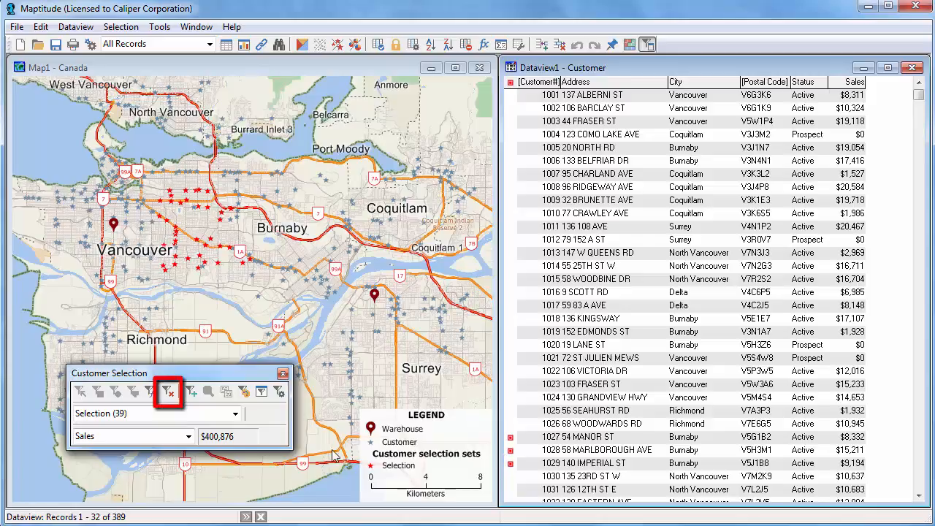
{"action": "left_click", "coordinate": [168, 393]}
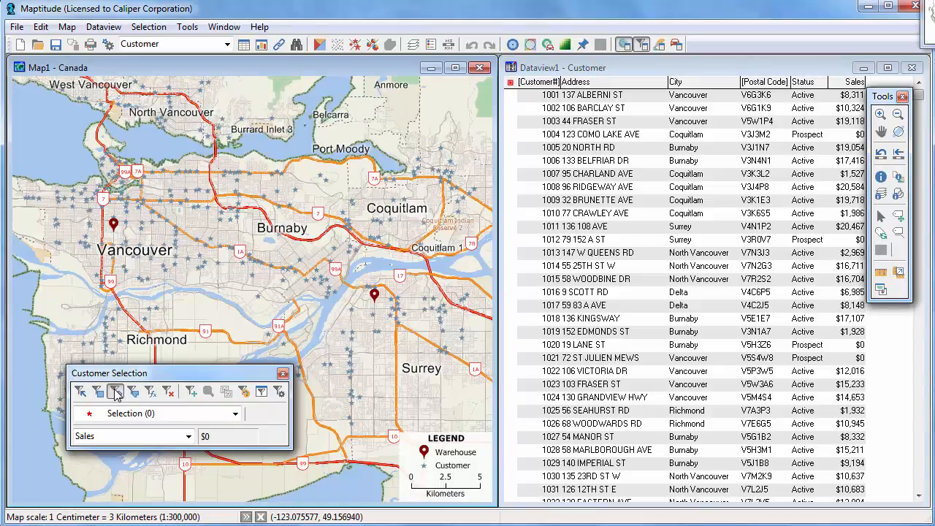
Select customers in a freehand circle around the Vancouver warehouse, and reselect them with an exact 10-kilometre radius from it
{"action": "left_click", "coordinate": [115, 392]}
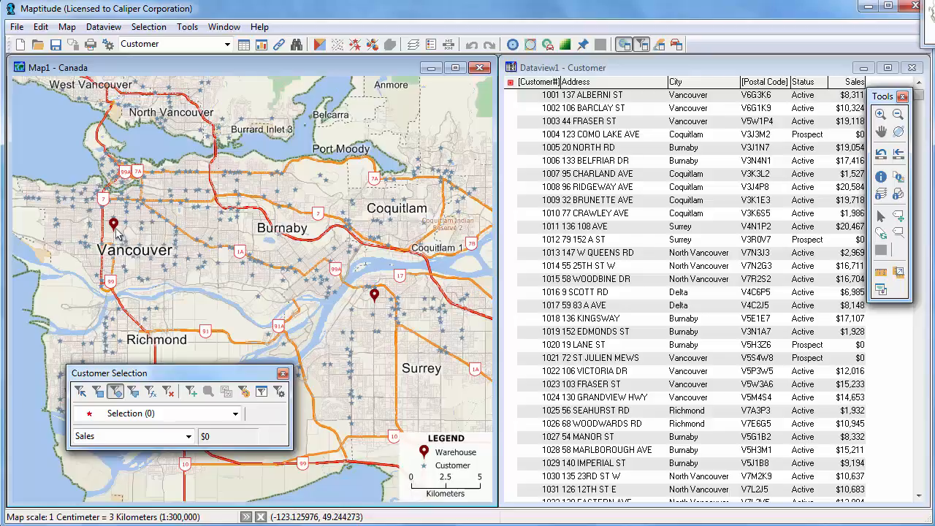
{"action": "left_click_drag", "start_coordinate": [114, 227], "coordinate": [155, 267]}
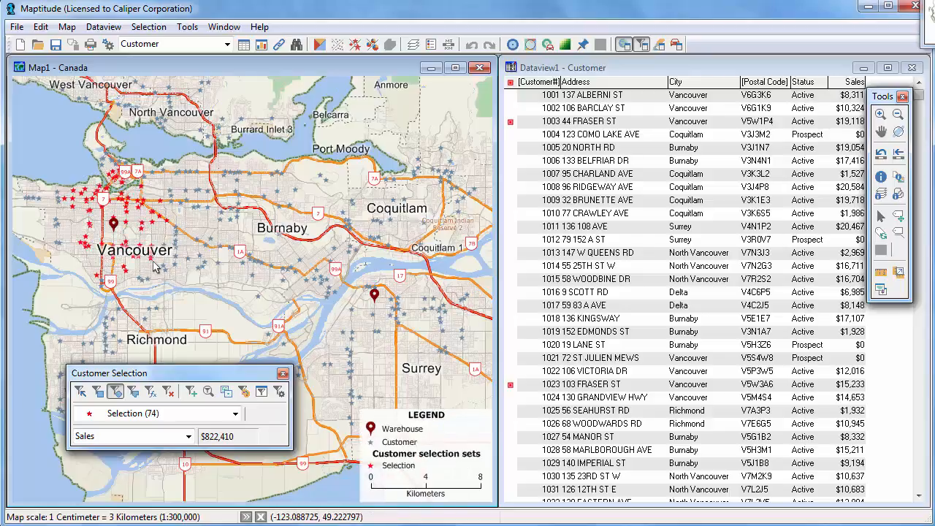
{"action": "left_click", "coordinate": [114, 225]}
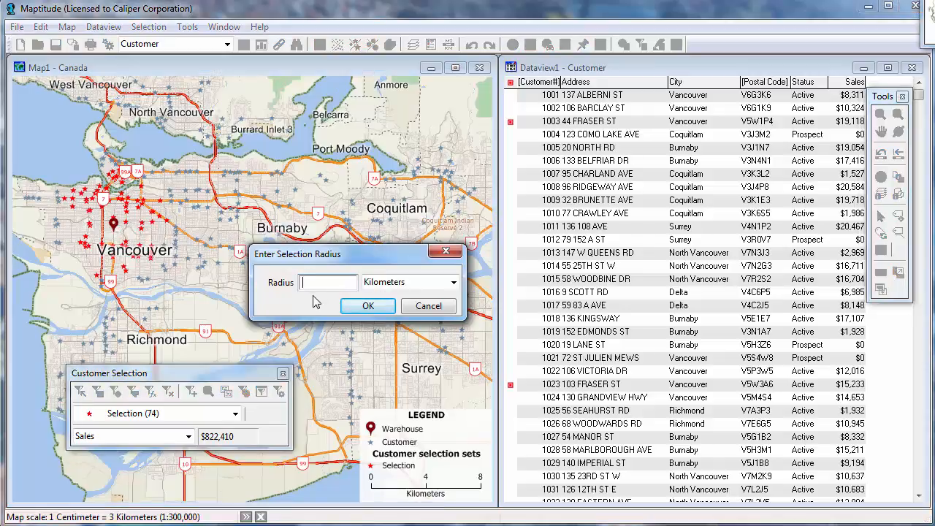
{"action": "type", "text": "10"}
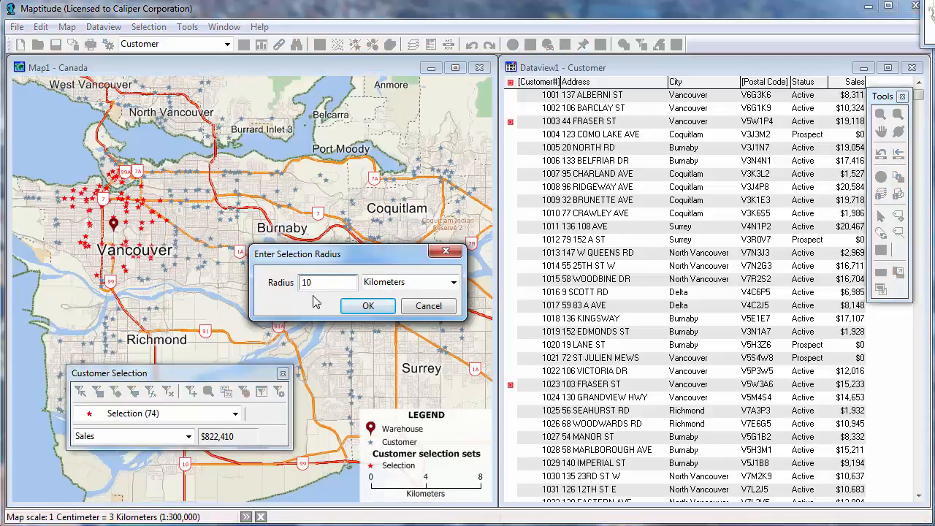
{"action": "left_click", "coordinate": [376, 308]}
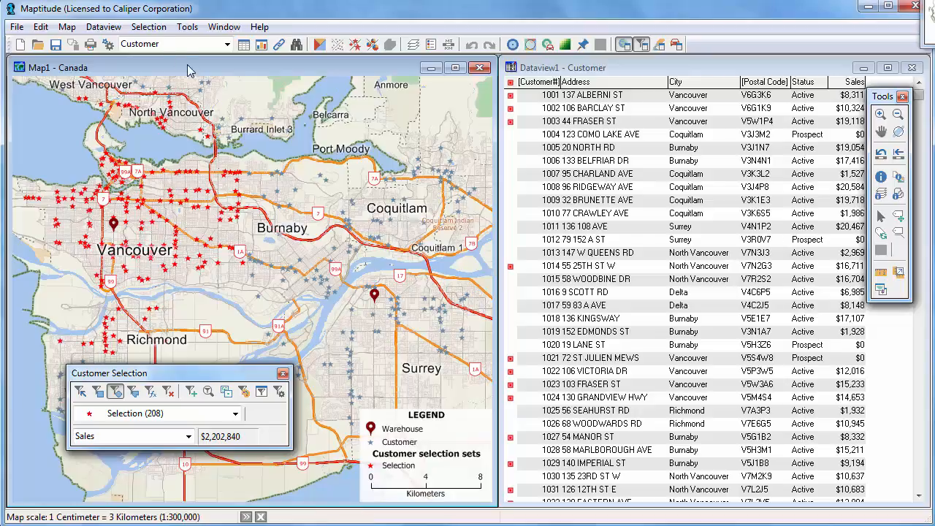
Select by location all customers within 10 kilometres of the features in the Warehouse layer
{"action": "left_click", "coordinate": [155, 29]}
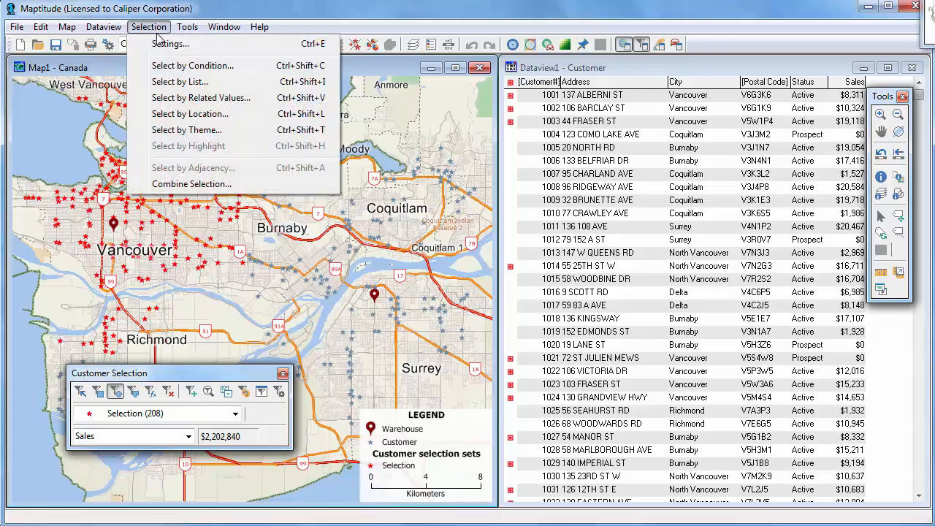
{"action": "left_click", "coordinate": [192, 115]}
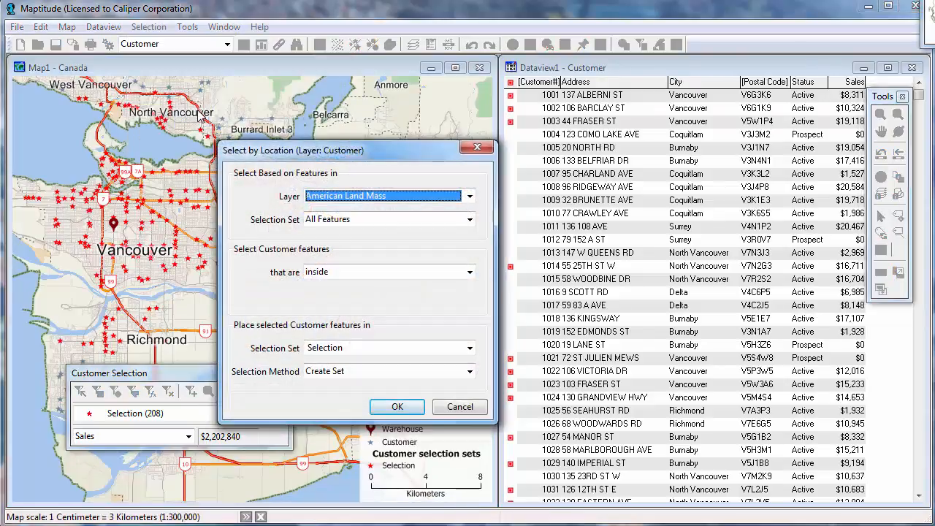
{"action": "left_click", "coordinate": [340, 197]}
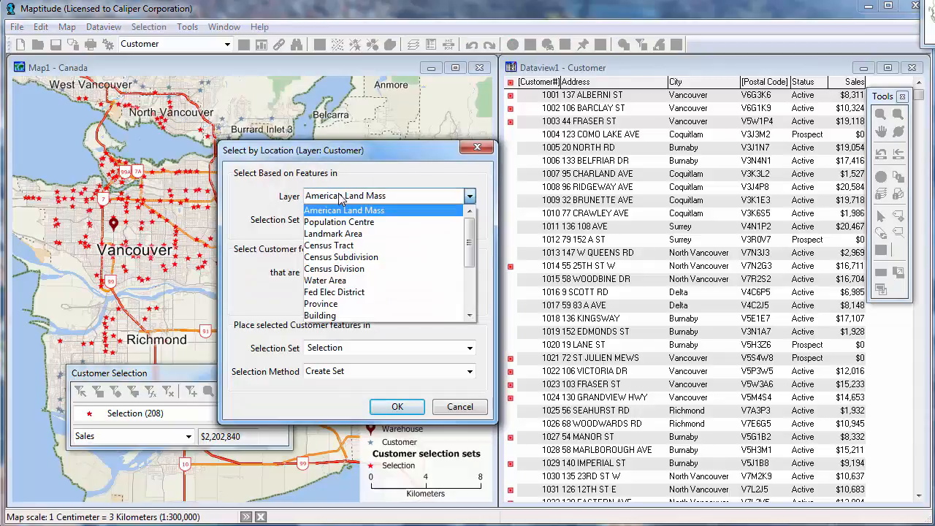
{"action": "scroll", "coordinate": [438, 311], "scroll_direction": "down", "scroll_amount": 3}
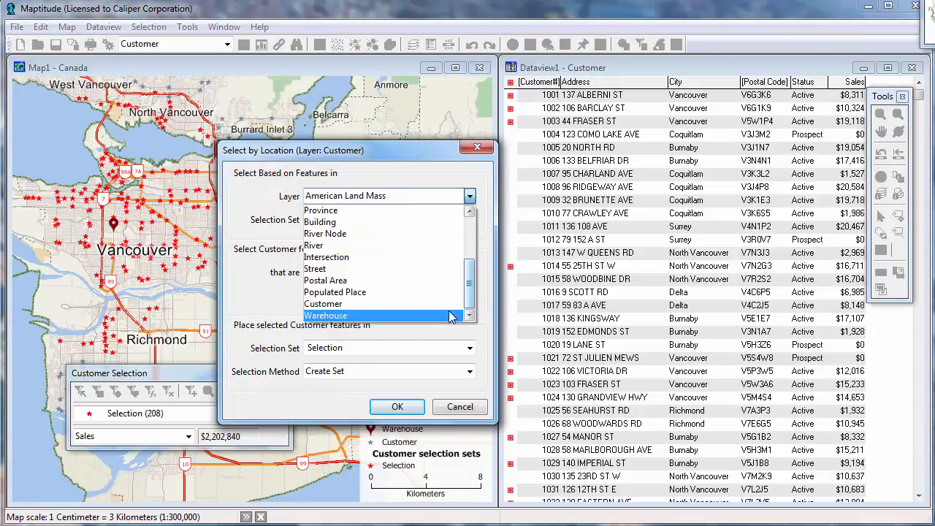
{"action": "left_click", "coordinate": [445, 318]}
{"action": "left_click_drag", "start_coordinate": [326, 297], "coordinate": [302, 297]}
{"action": "type", "text": "10"}
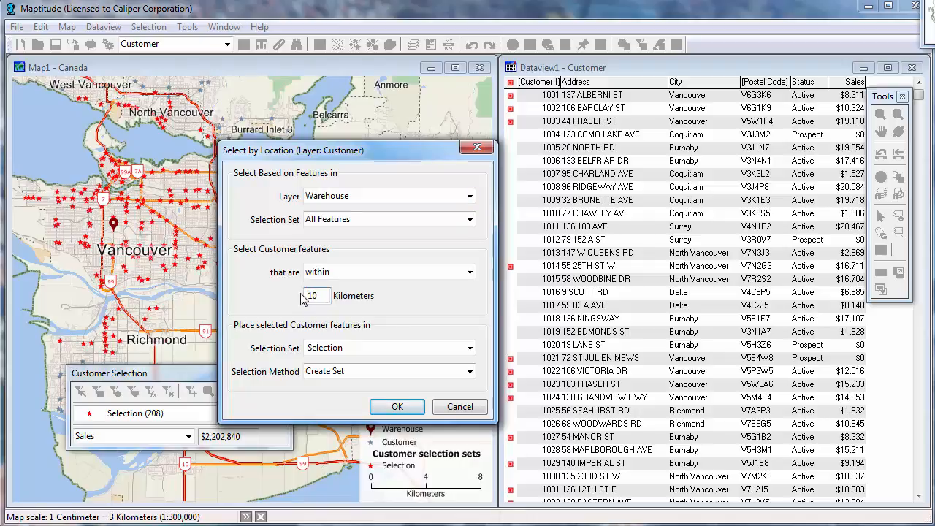
{"action": "left_click", "coordinate": [404, 408]}
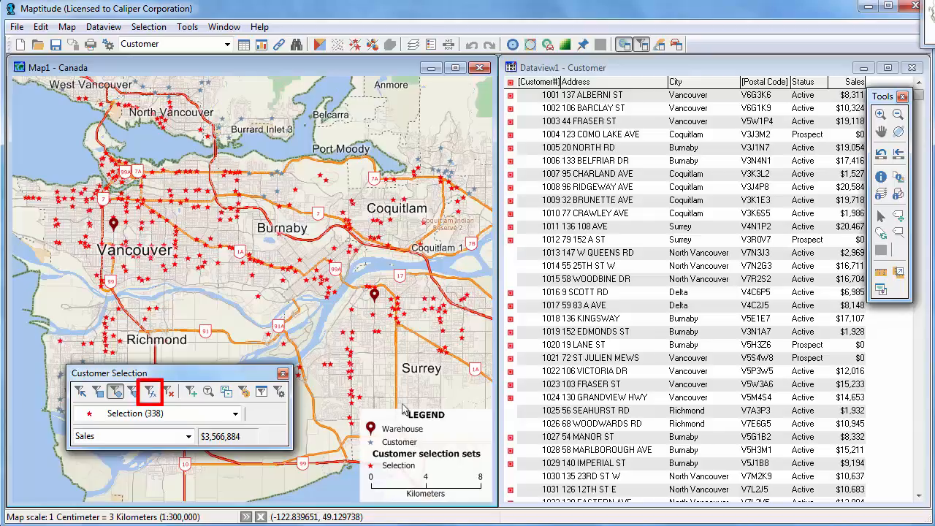
Start a Select by Condition query on the customers and build the condition Status = "Active"
{"action": "left_click", "coordinate": [151, 392]}
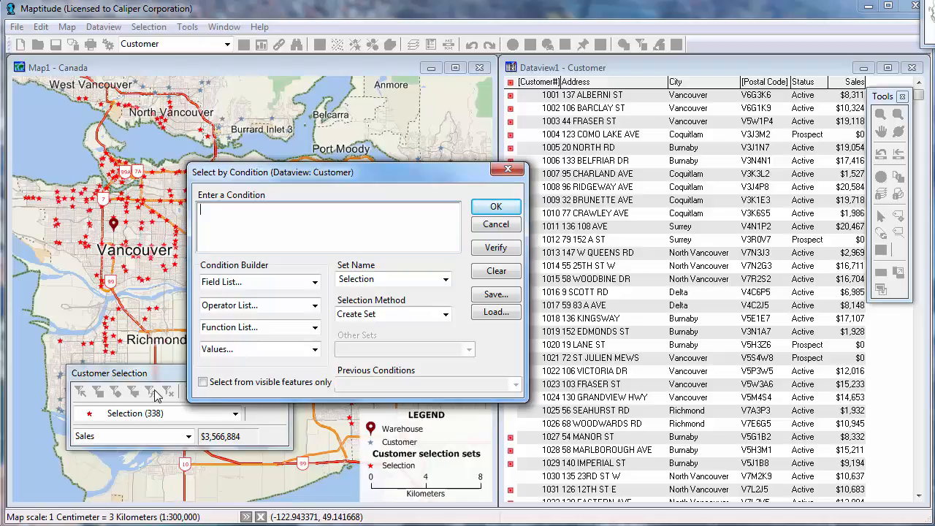
{"action": "left_click", "coordinate": [285, 282]}
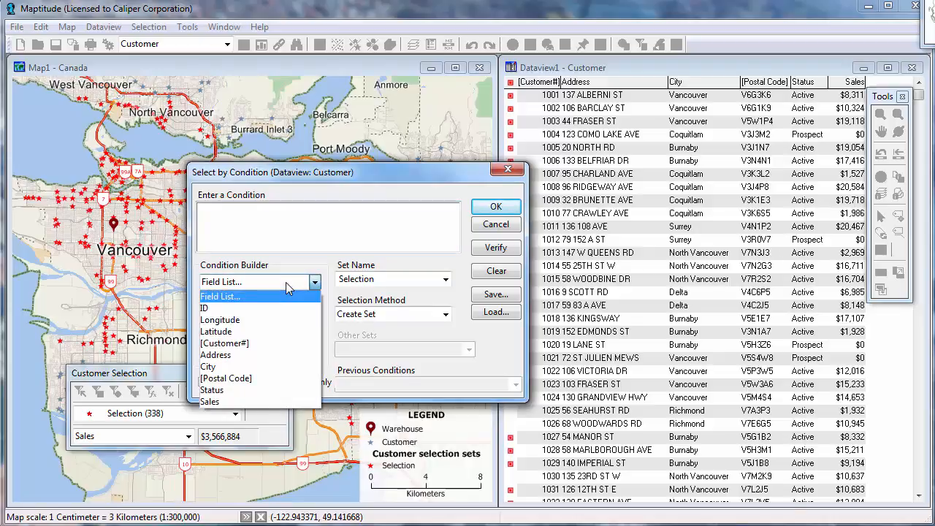
{"action": "left_click", "coordinate": [234, 390]}
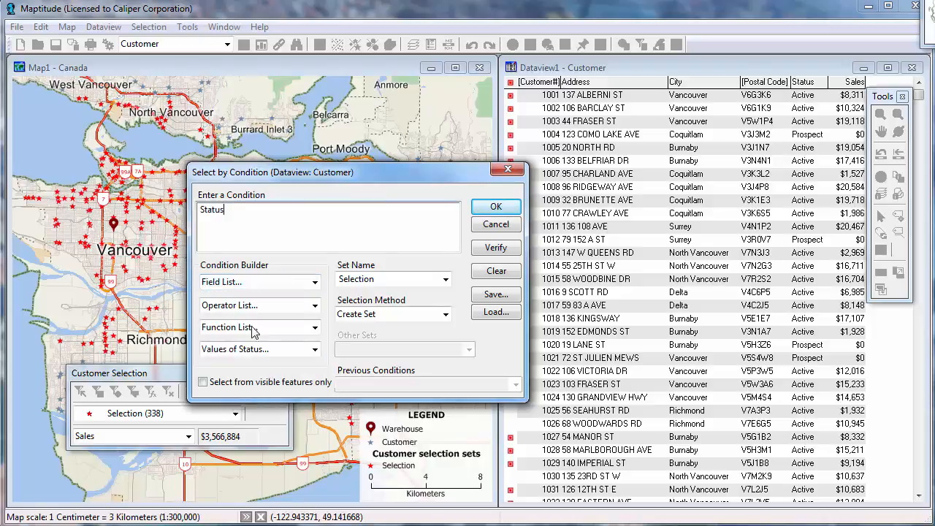
{"action": "left_click", "coordinate": [261, 305]}
{"action": "left_click", "coordinate": [253, 378]}
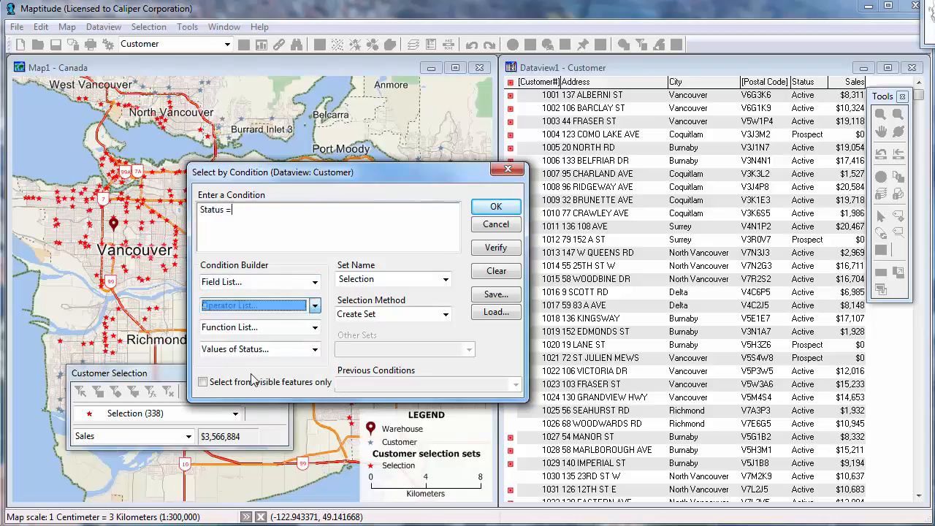
{"action": "left_click", "coordinate": [257, 349]}
{"action": "left_click", "coordinate": [250, 385]}
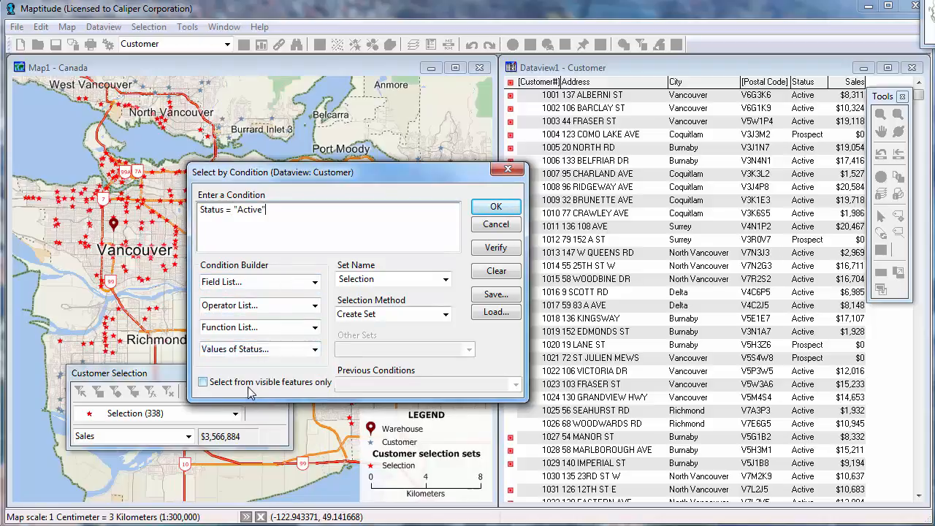
Extend the condition so it reads Status = "Active" and Sales >10000
{"action": "left_click", "coordinate": [251, 305]}
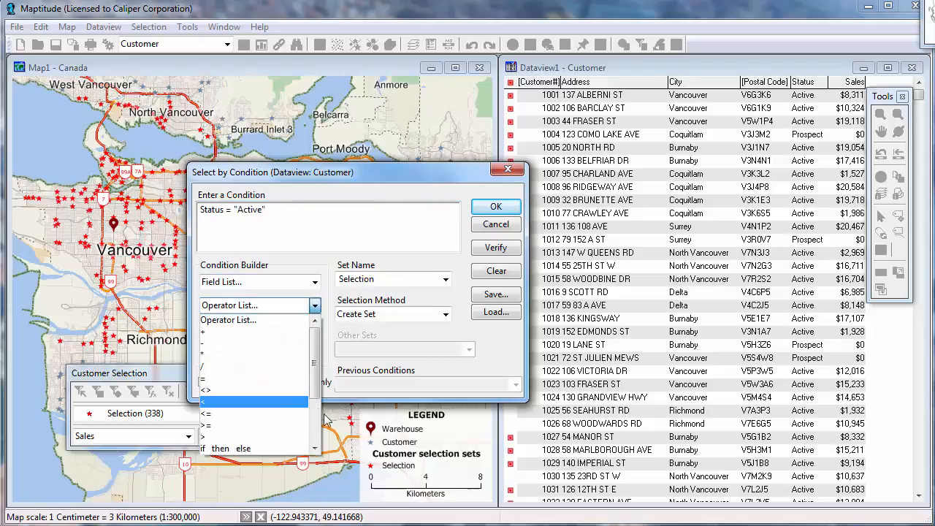
{"action": "scroll", "coordinate": [293, 395], "scroll_direction": "down", "scroll_amount": 3}
{"action": "left_click", "coordinate": [219, 437]}
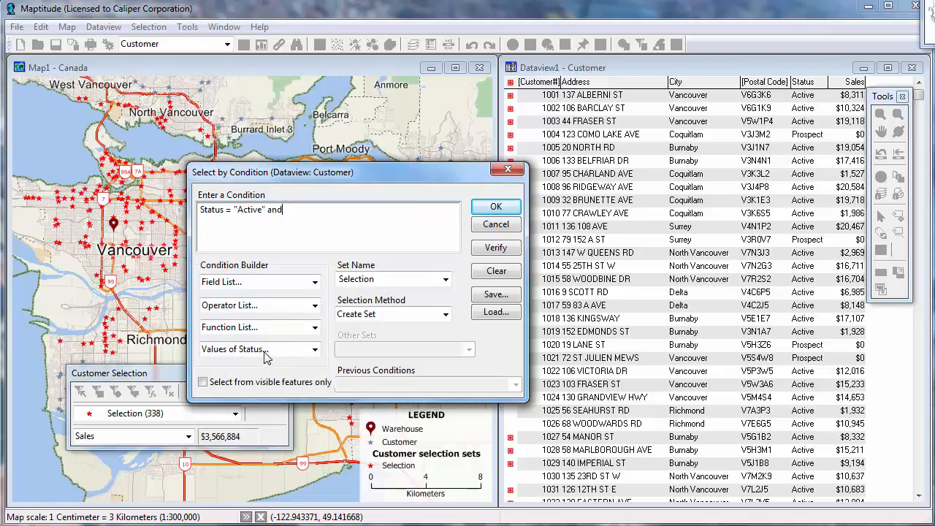
{"action": "left_click", "coordinate": [260, 283]}
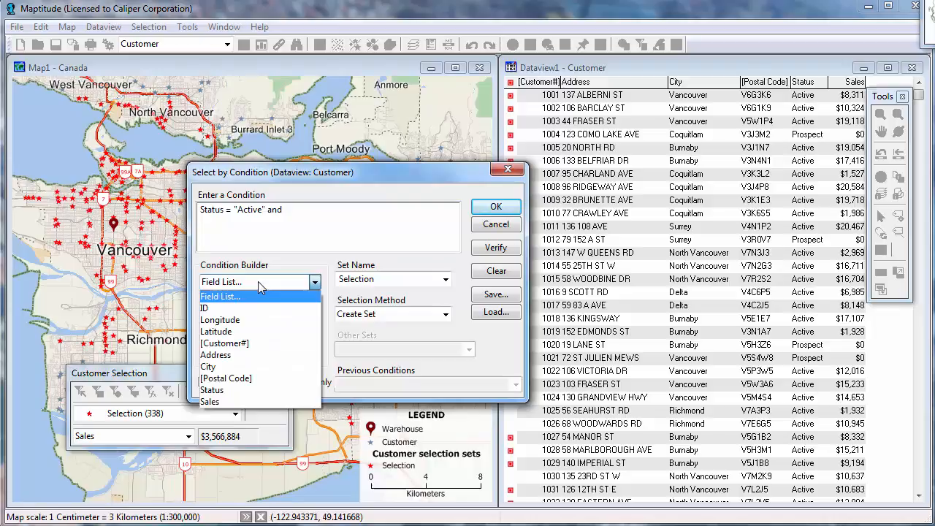
{"action": "left_click", "coordinate": [250, 402]}
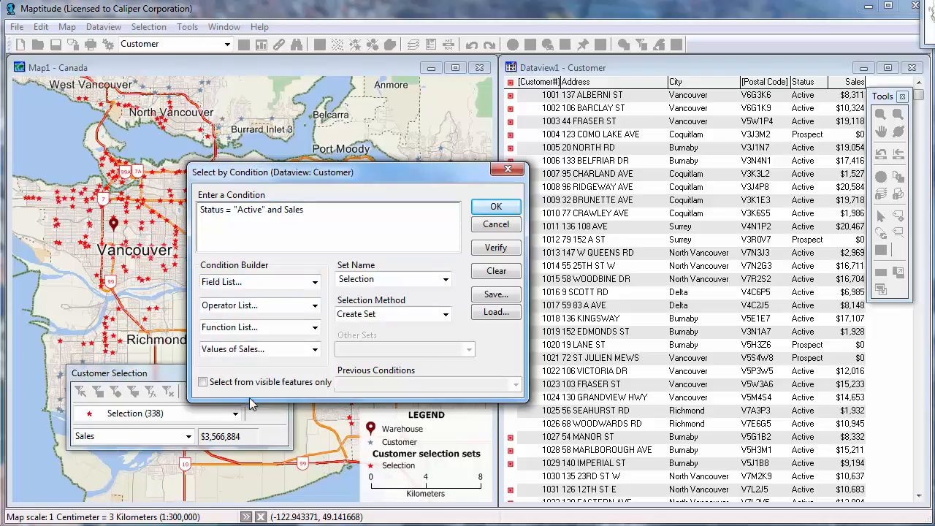
{"action": "left_click", "coordinate": [246, 306]}
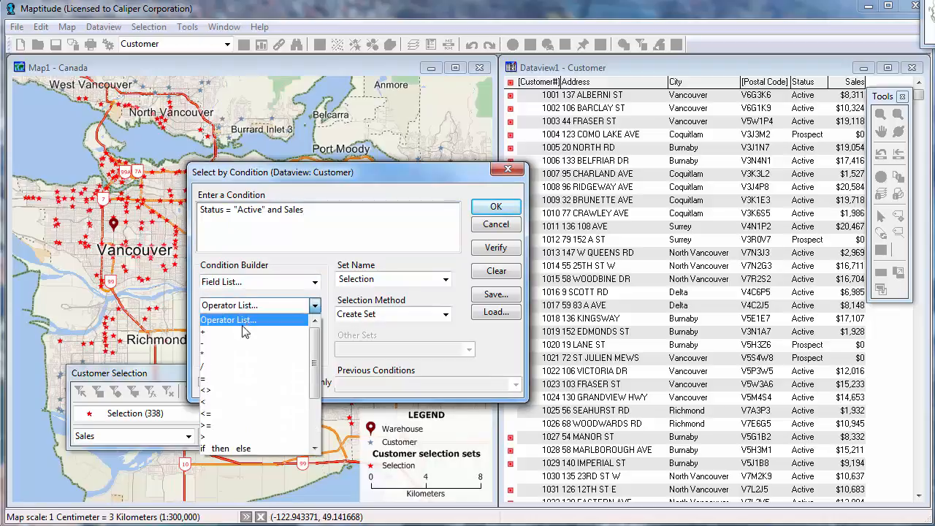
{"action": "left_click", "coordinate": [243, 437]}
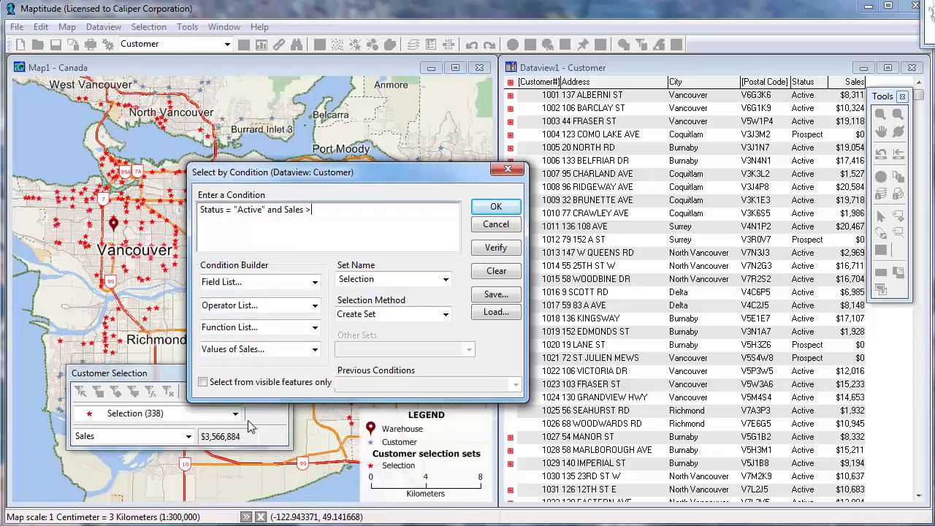
{"action": "type", "text": "10000"}
Name the selection set High Volume Active and run the condition query
{"action": "double_click", "coordinate": [374, 285]}
{"action": "type", "text": "High Volume Active"}
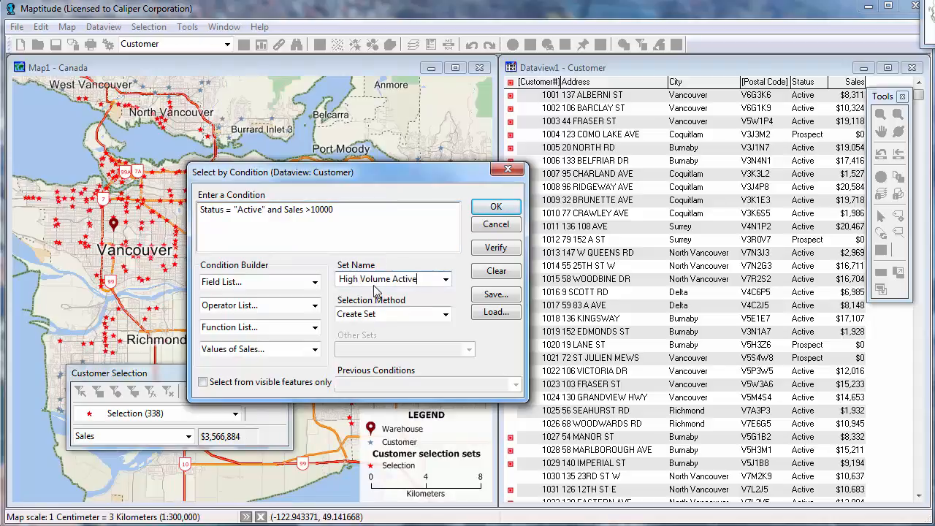
{"action": "left_click", "coordinate": [496, 208]}
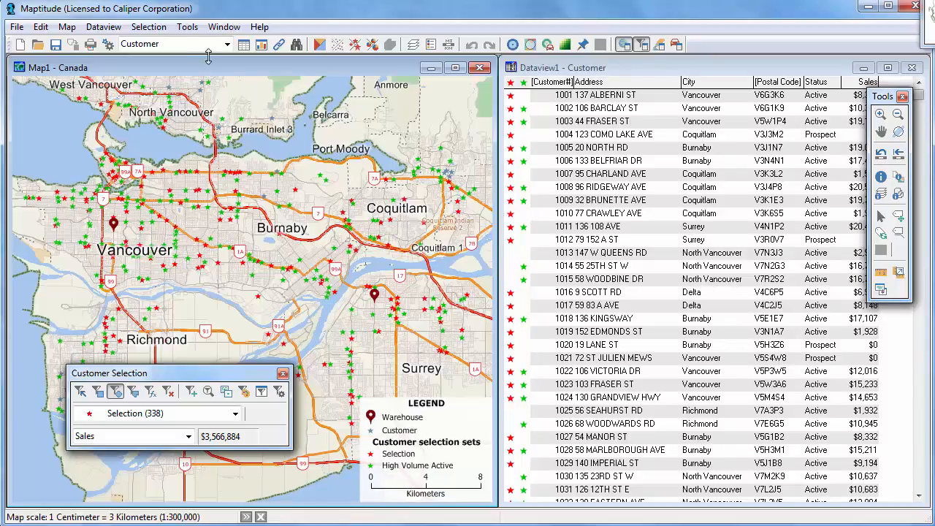
Combine the Selection and High Volume Active sets into a new set by choosing features in both
{"action": "left_click", "coordinate": [155, 29]}
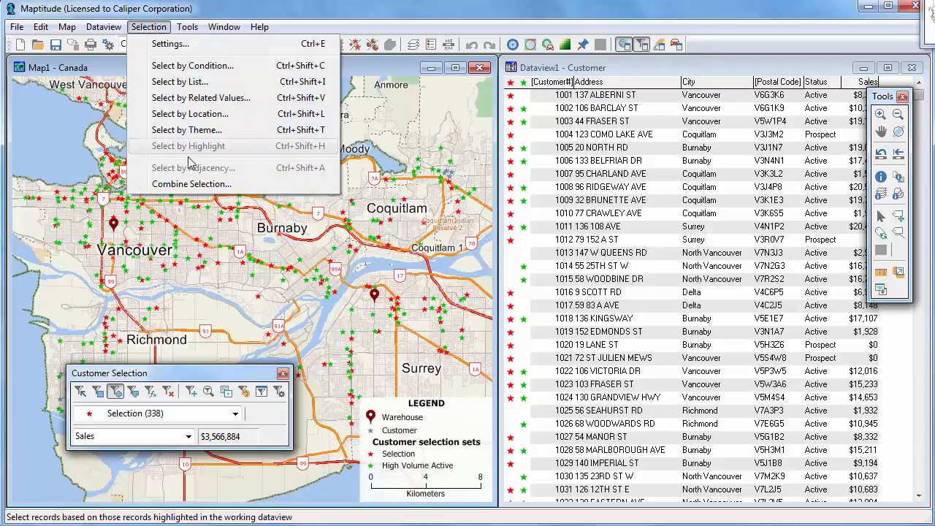
{"action": "left_click", "coordinate": [199, 186]}
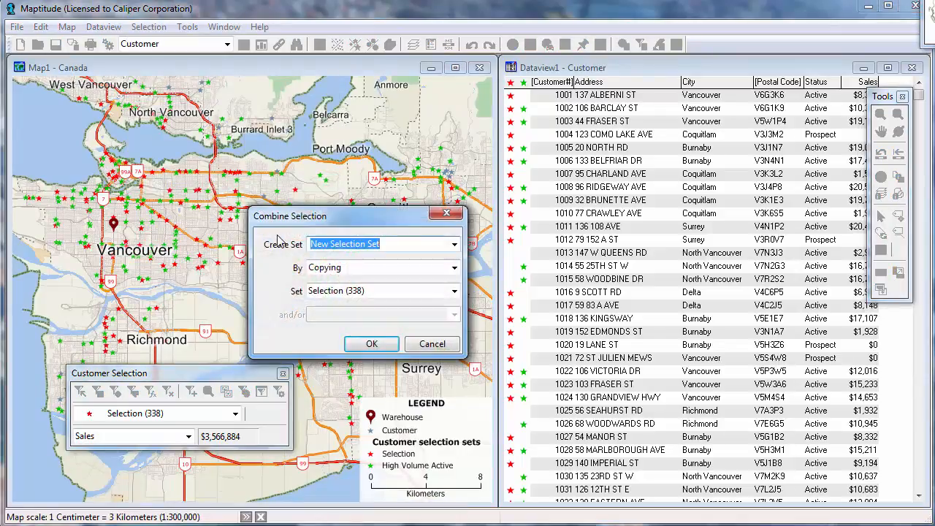
{"action": "left_click", "coordinate": [423, 271]}
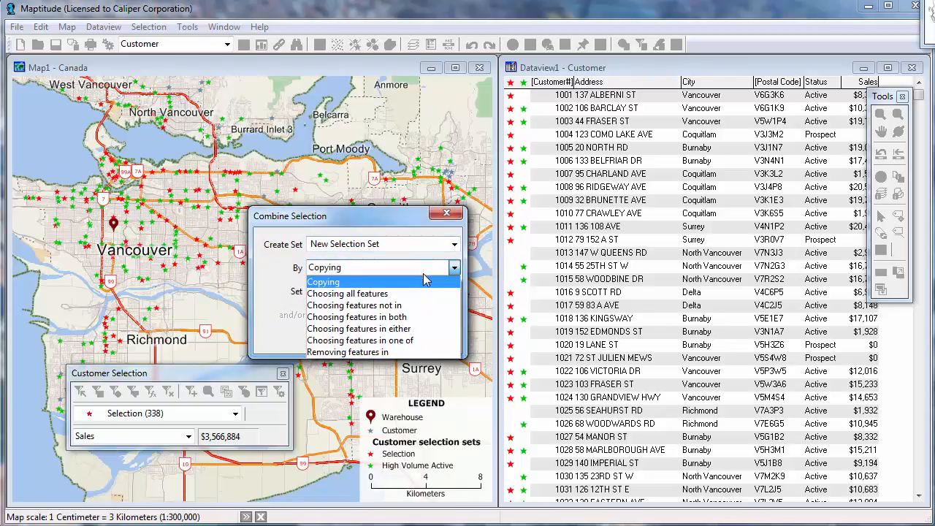
{"action": "left_click", "coordinate": [422, 318]}
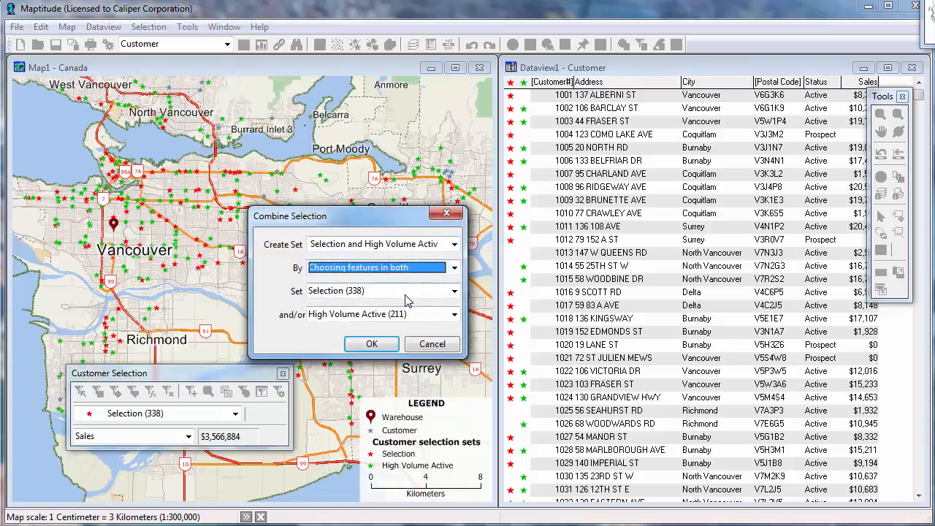
{"action": "left_click", "coordinate": [371, 348]}
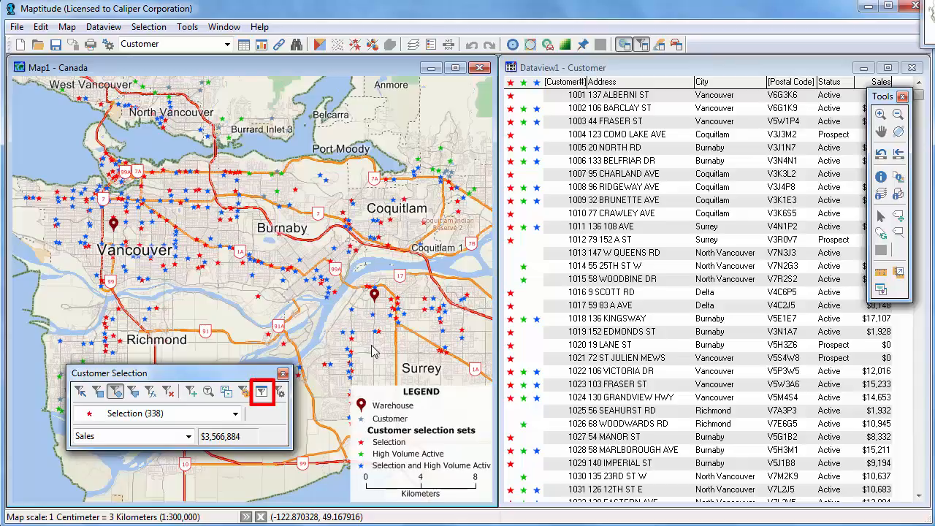
Make the Customer layer, Selection and High Volume Active sets invisible, leaving only the combined set displayed on the map
{"action": "left_click", "coordinate": [261, 393]}
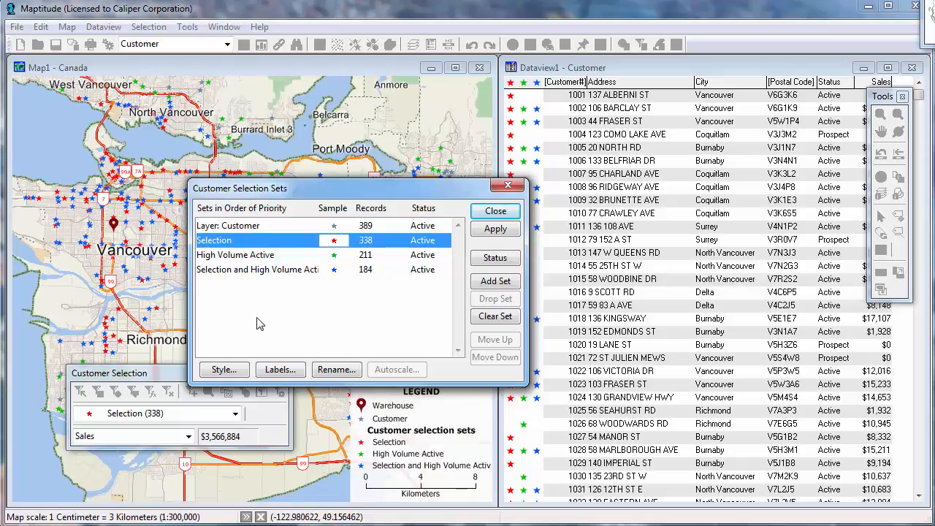
{"action": "left_click_drag", "start_coordinate": [312, 225], "coordinate": [308, 262]}
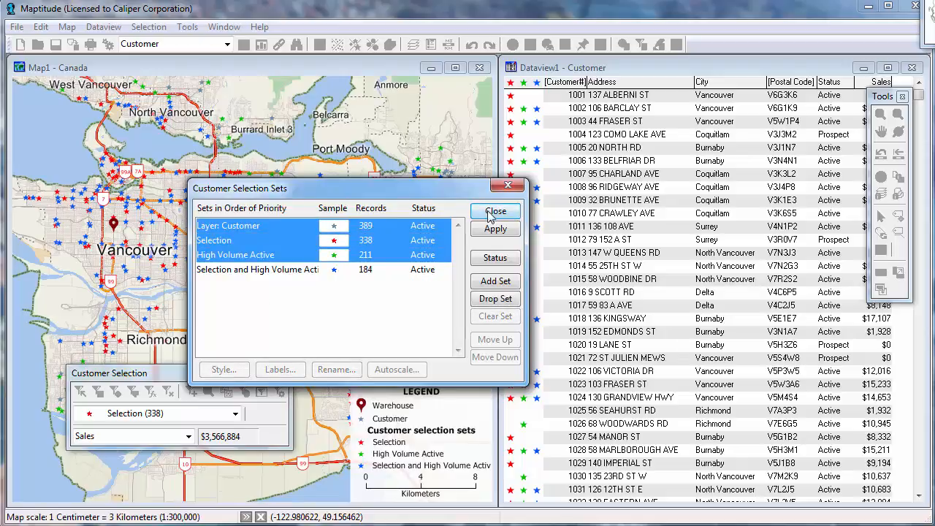
{"action": "left_click", "coordinate": [499, 262]}
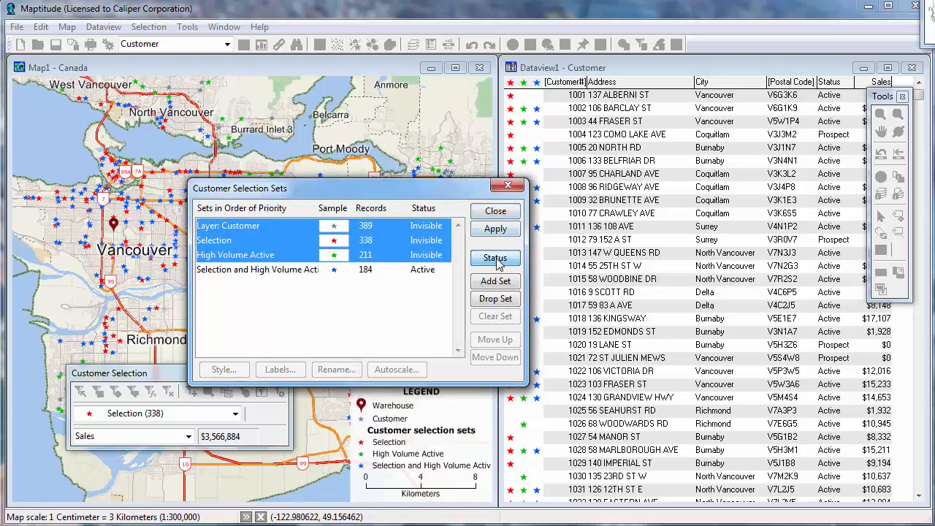
{"action": "left_click", "coordinate": [498, 213]}
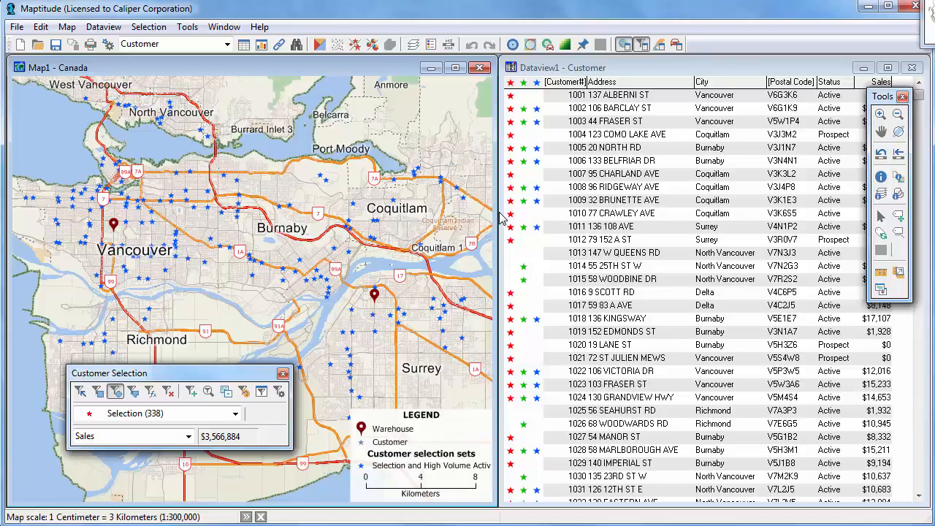
Limit the customer dataview to the Selection and High Volume Active set, compute its field statistics, and close the statistics table
{"action": "left_click", "coordinate": [637, 71]}
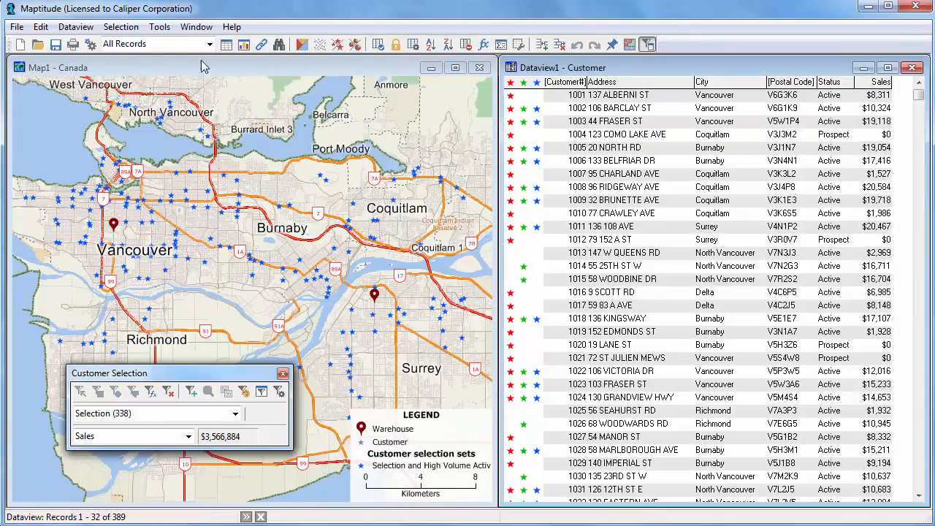
{"action": "left_click", "coordinate": [167, 48]}
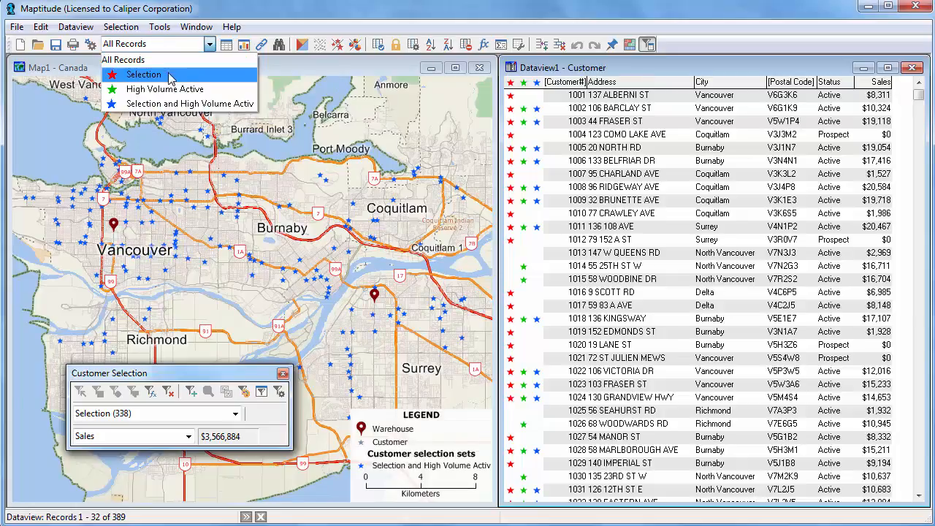
{"action": "left_click", "coordinate": [174, 104]}
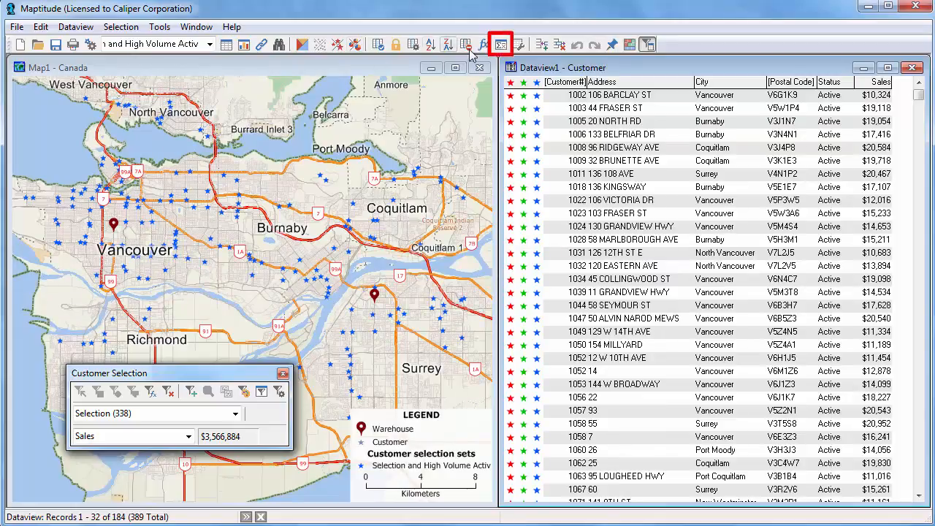
{"action": "left_click", "coordinate": [501, 44]}
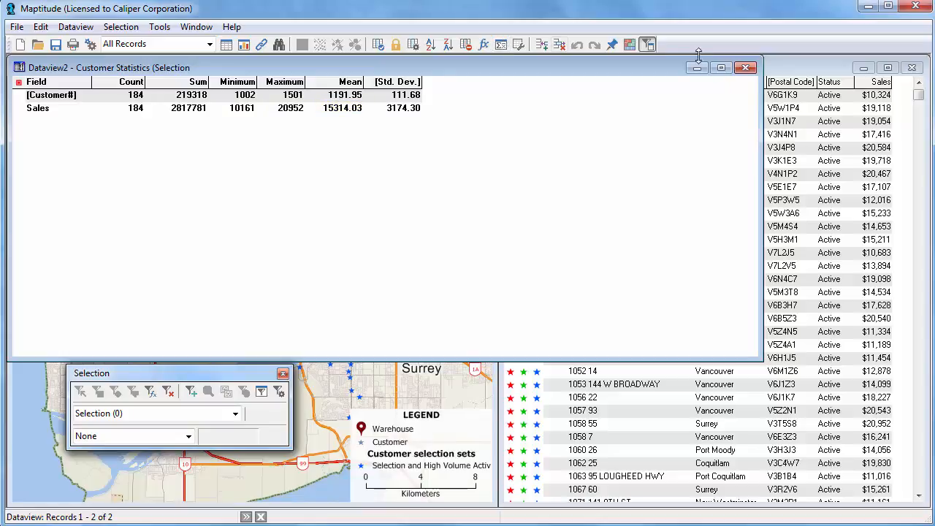
{"action": "left_click", "coordinate": [746, 67]}
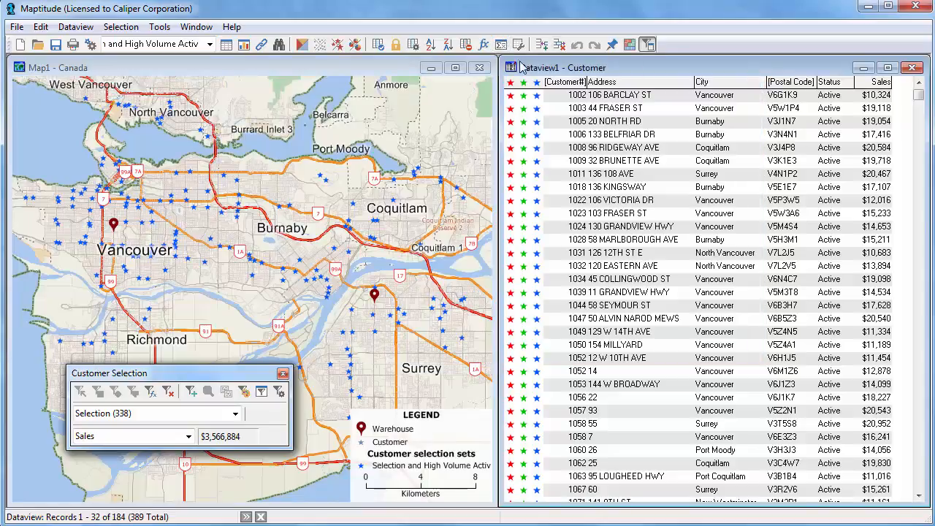
Hide the map's Customer and Warehouse layers and show the Postal Area layer
{"action": "left_click", "coordinate": [397, 68]}
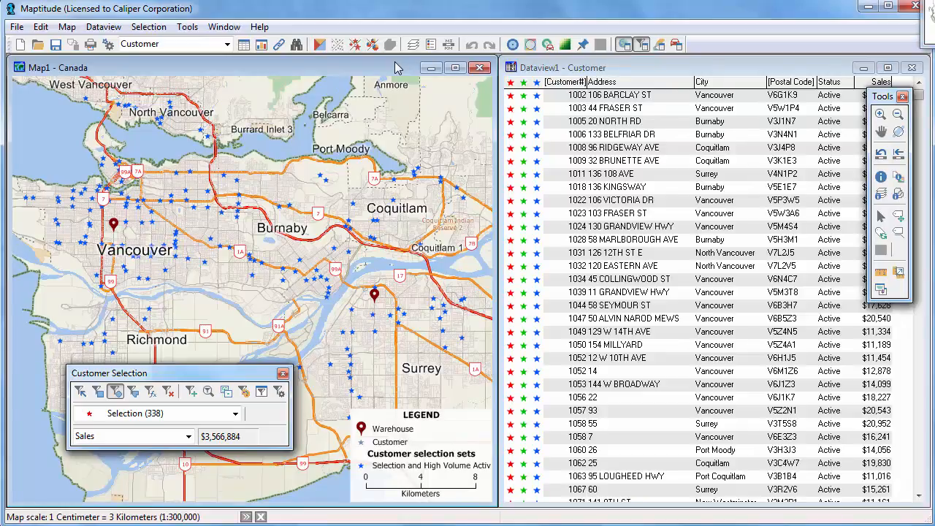
{"action": "left_click", "coordinate": [413, 45]}
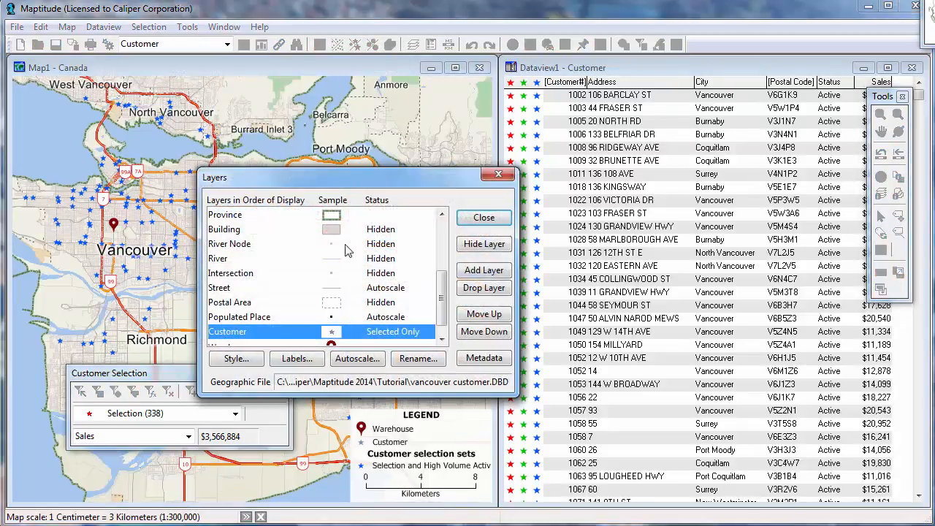
{"action": "left_click", "coordinate": [395, 341], "text": "shift"}
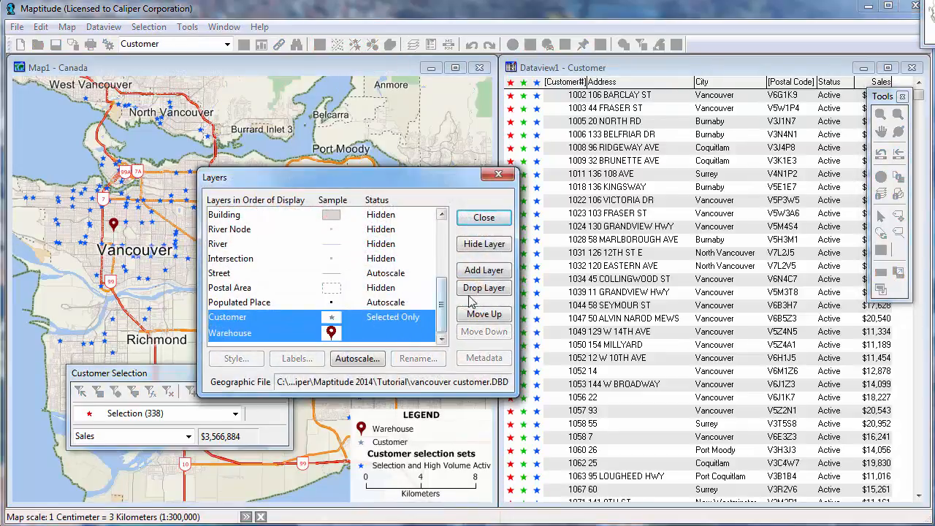
{"action": "left_click", "coordinate": [473, 248]}
{"action": "left_click", "coordinate": [356, 291]}
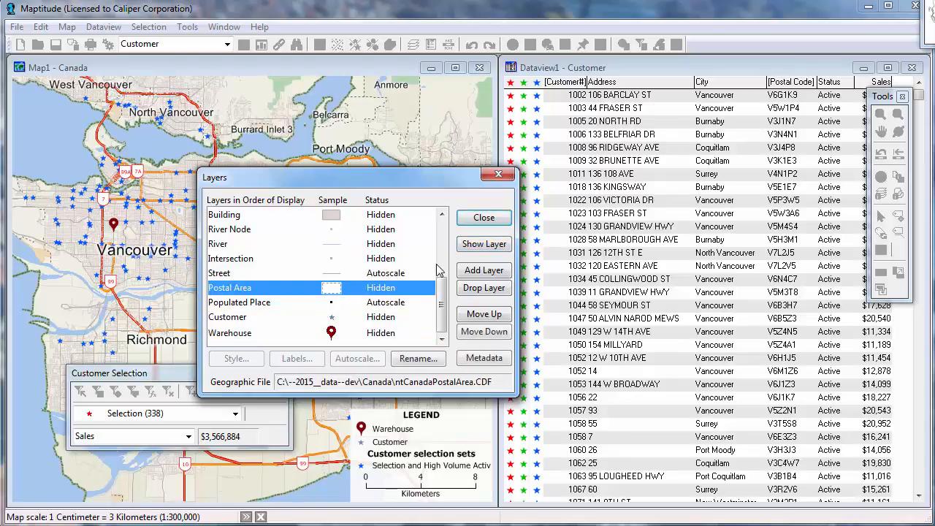
{"action": "left_click", "coordinate": [466, 248]}
{"action": "left_click", "coordinate": [481, 223]}
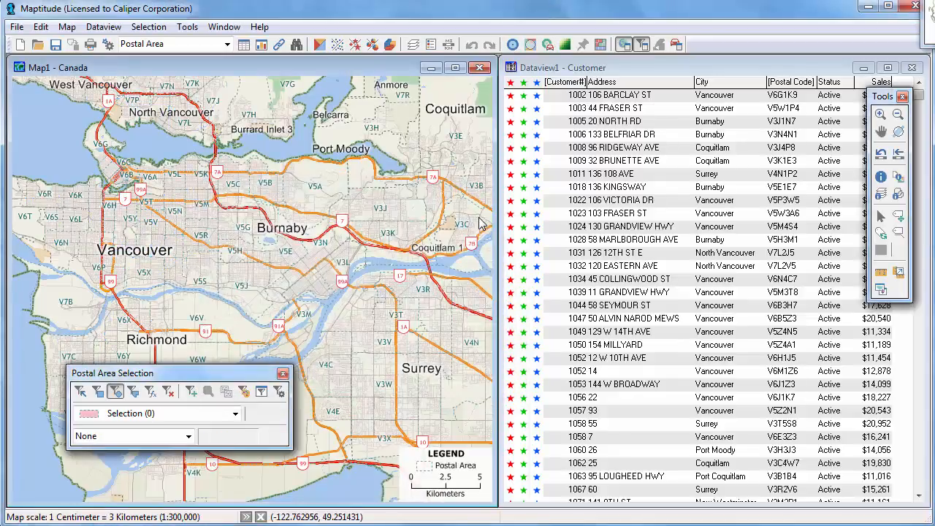
Set the selection options to Enclosed features, and select the postal areas within a freehand circle centred on northern Vancouver
{"action": "left_click", "coordinate": [279, 392]}
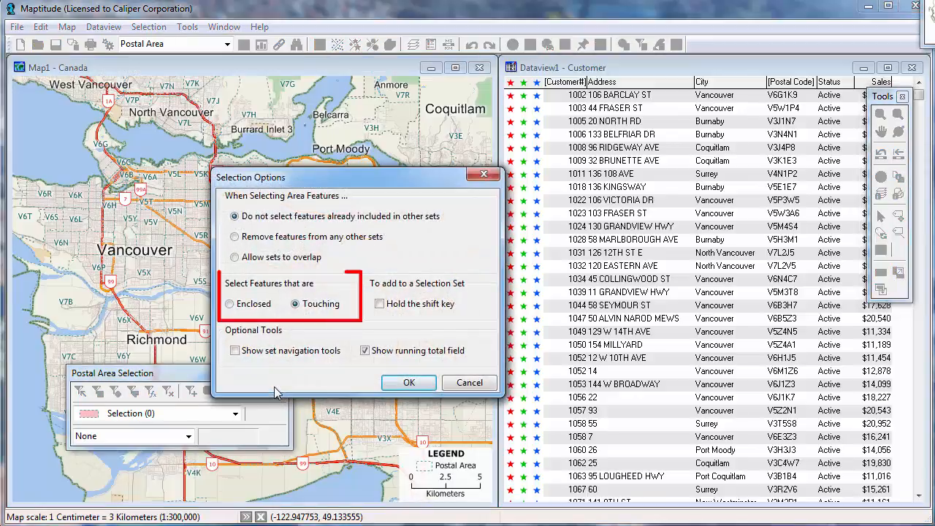
{"action": "left_click", "coordinate": [247, 307]}
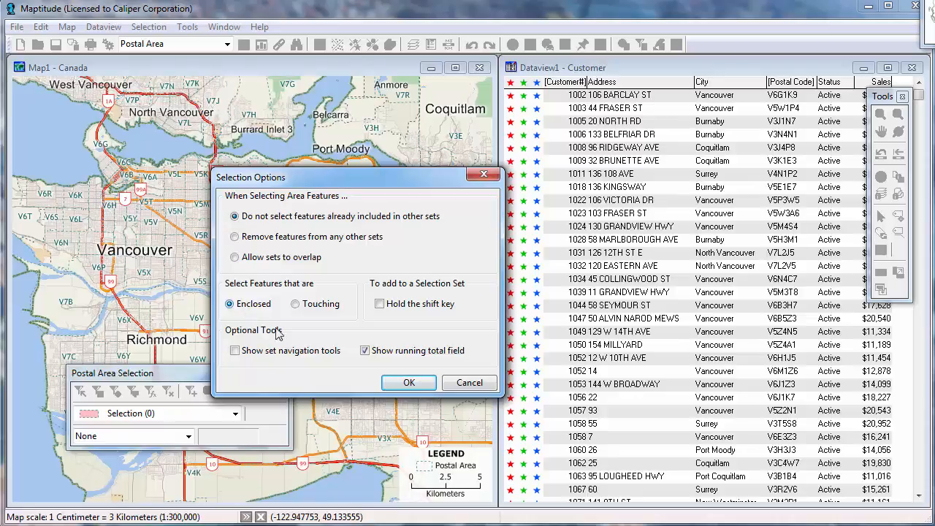
{"action": "left_click", "coordinate": [408, 383]}
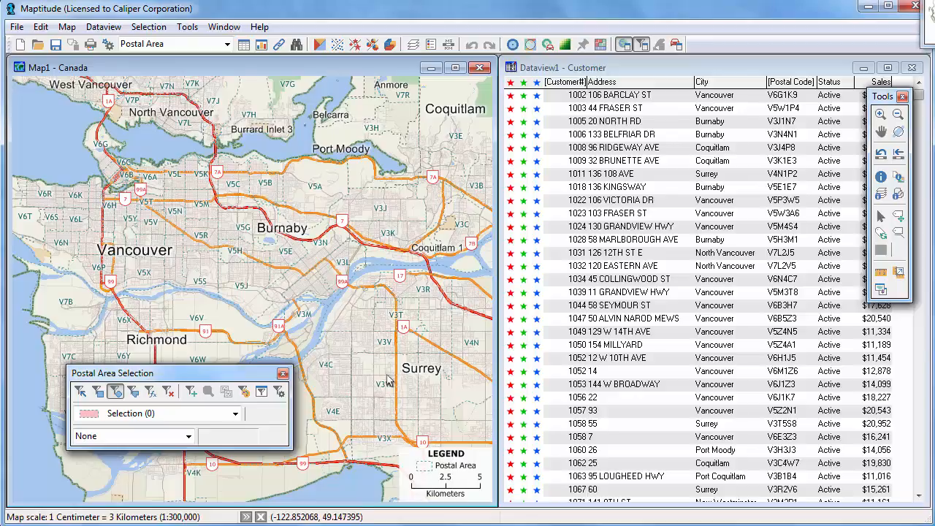
{"action": "left_click_drag", "start_coordinate": [119, 194], "coordinate": [197, 264]}
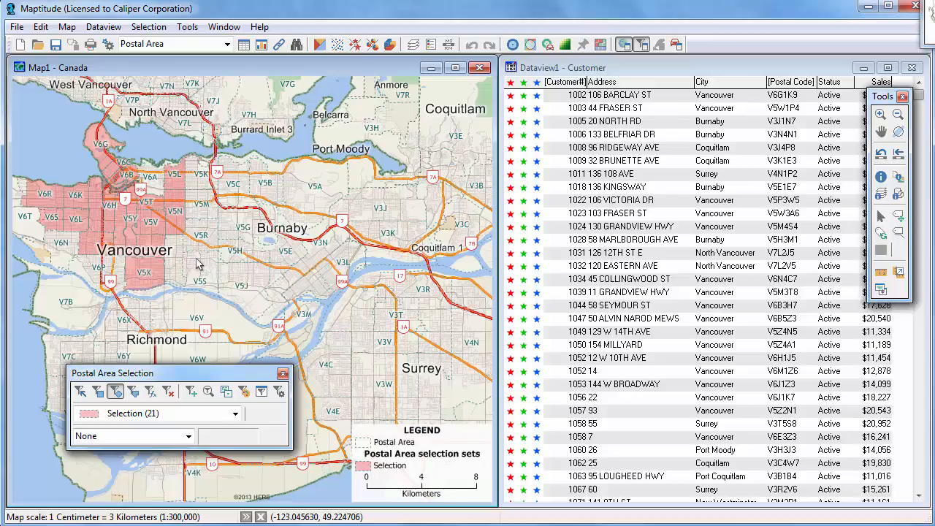
Set area selection to remove features from any other sets, and add a new postal area selection set
{"action": "left_click", "coordinate": [279, 392]}
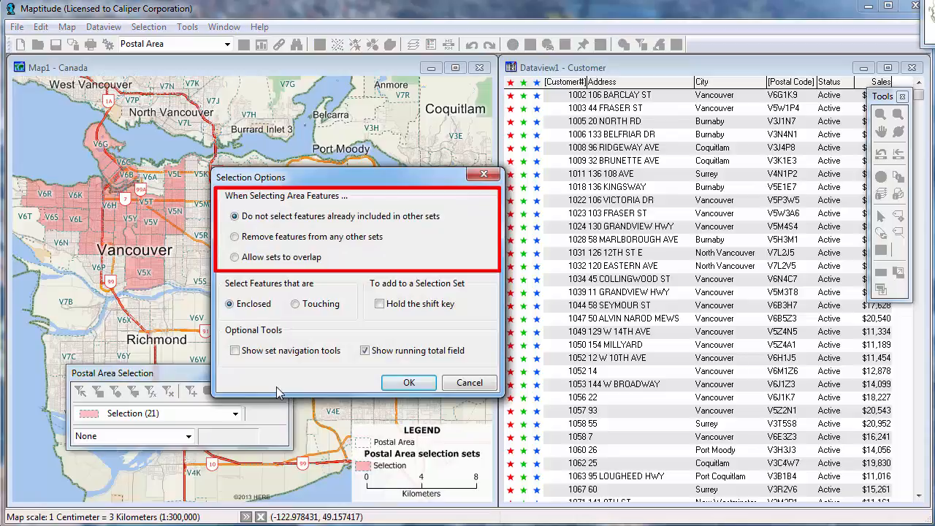
{"action": "left_click", "coordinate": [257, 239]}
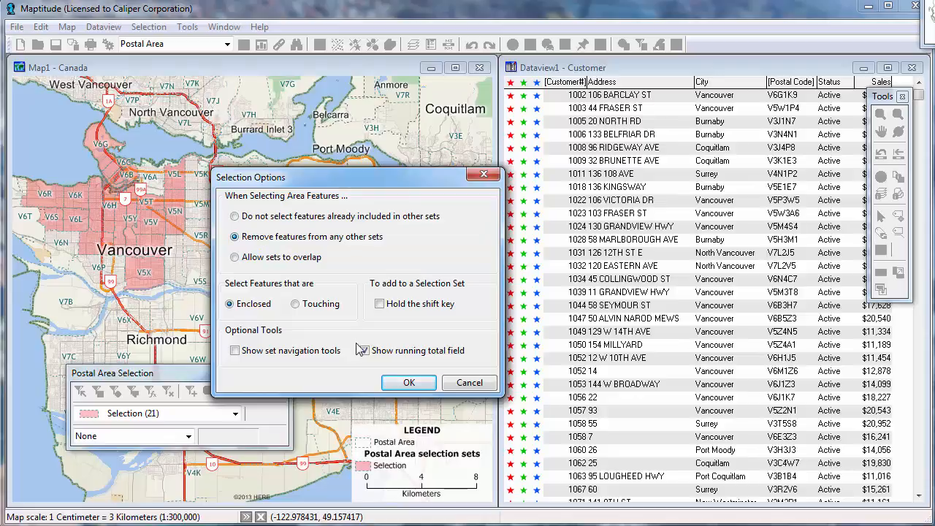
{"action": "left_click", "coordinate": [409, 382]}
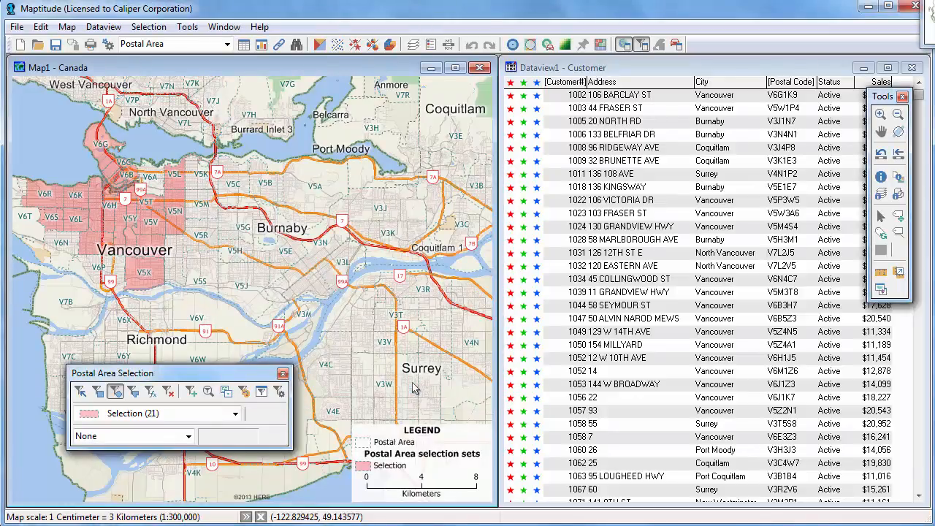
{"action": "left_click", "coordinate": [191, 393]}
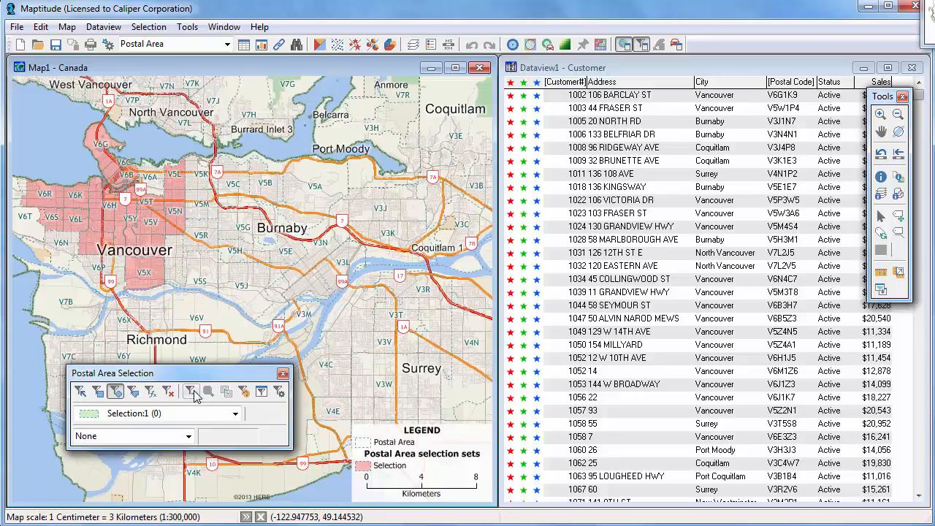
Select the postal areas enclosed by a five-point polygon spanning southeast Vancouver, northern Richmond and western Burnaby for the Selection:1 set
{"action": "left_click", "coordinate": [133, 392]}
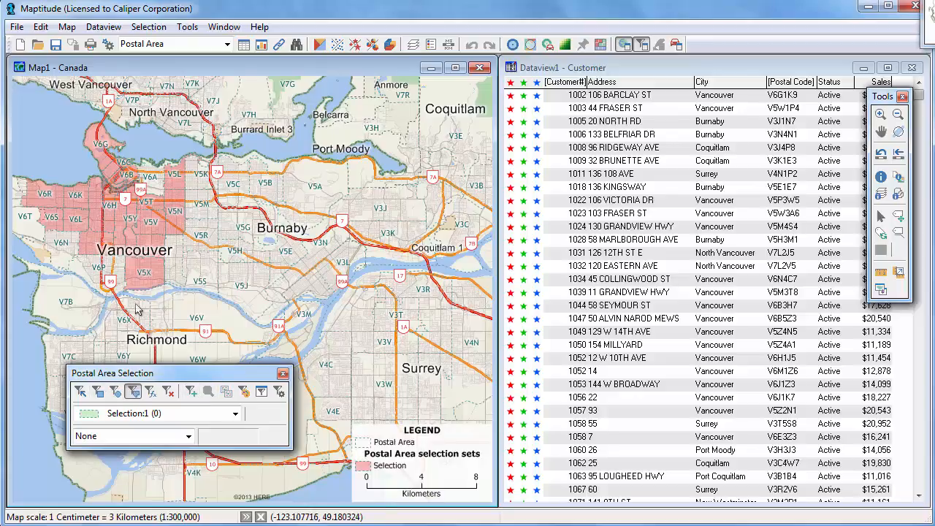
{"action": "left_click", "coordinate": [107, 222]}
{"action": "left_click", "coordinate": [107, 328]}
{"action": "left_click", "coordinate": [257, 316]}
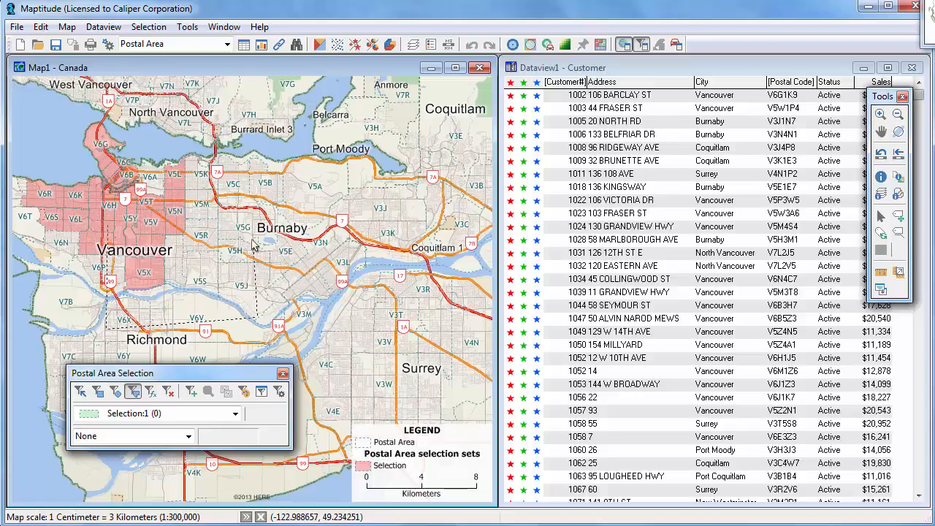
{"action": "left_click", "coordinate": [250, 220]}
{"action": "double_click", "coordinate": [138, 216]}
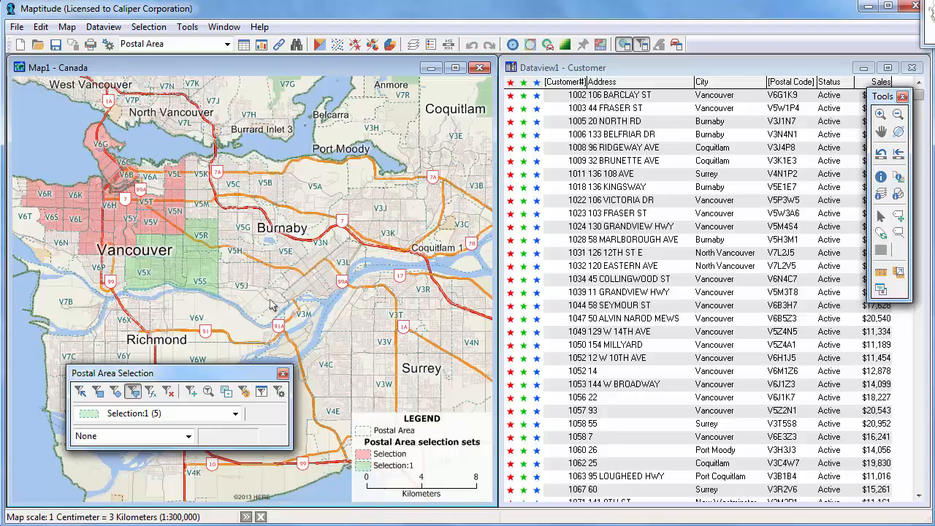
Change the selection options so that area features already included in other sets are not selected
{"action": "left_click", "coordinate": [280, 393]}
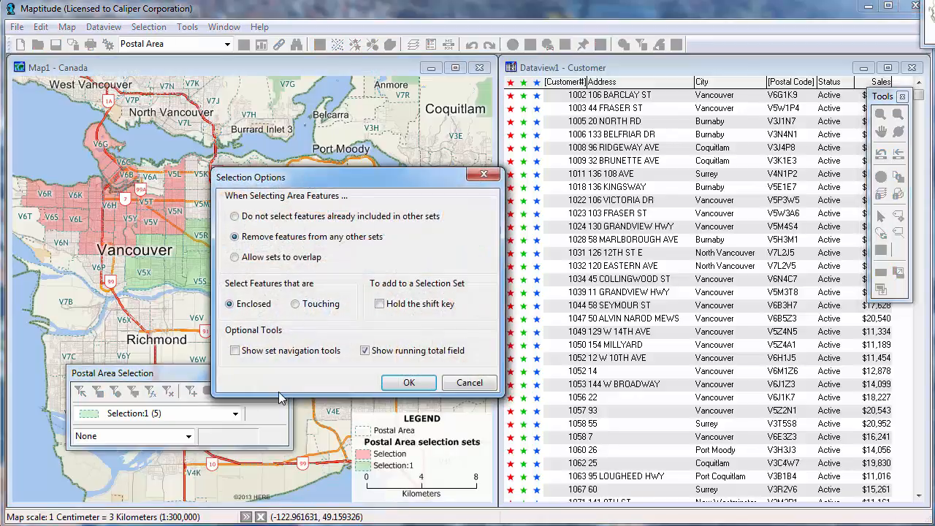
{"action": "left_click", "coordinate": [285, 217]}
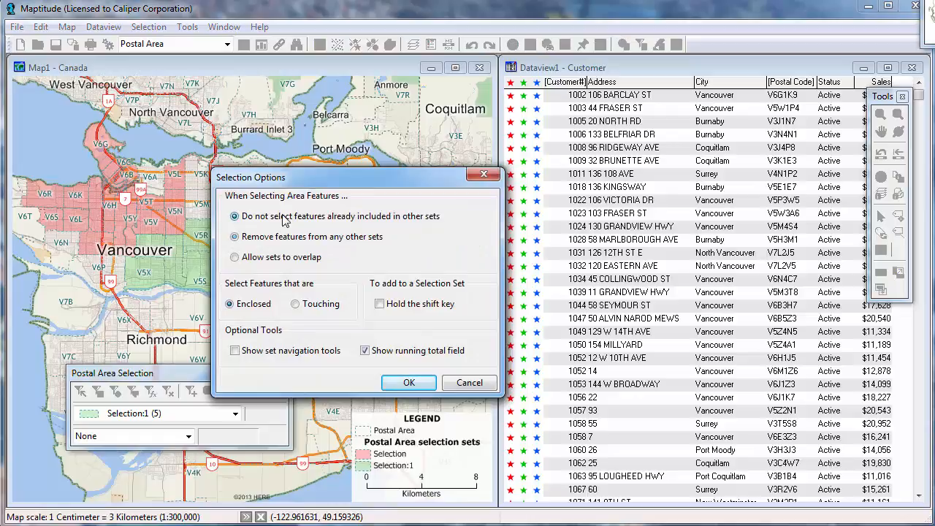
{"action": "left_click", "coordinate": [409, 382]}
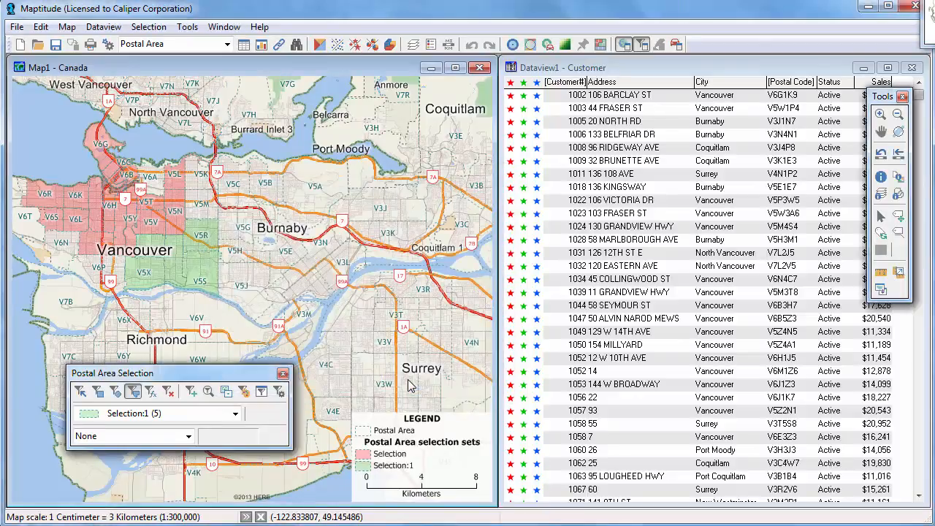
Add another postal area selection set and fill it with a rectangle from the water northwest of Vancouver to west of Surrey
{"action": "left_click", "coordinate": [191, 392]}
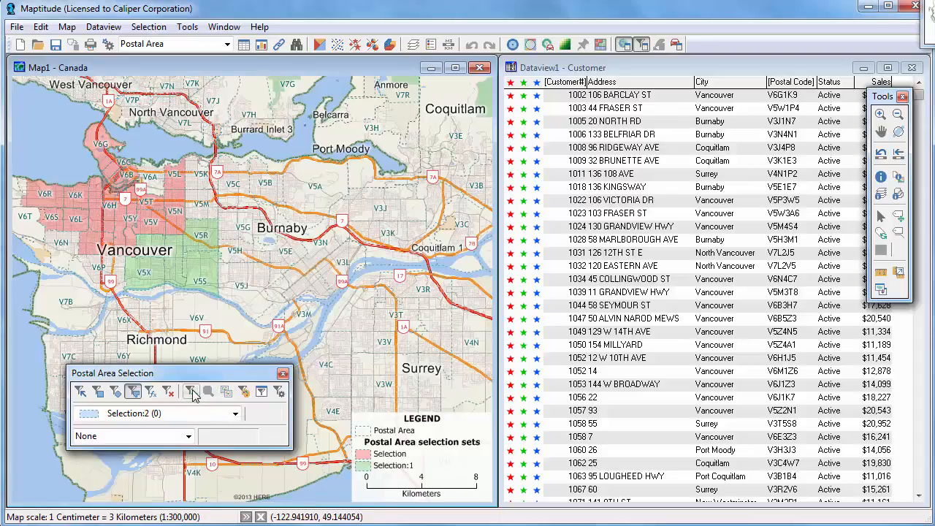
{"action": "left_click", "coordinate": [98, 392]}
{"action": "left_click_drag", "start_coordinate": [38, 97], "coordinate": [332, 368]}
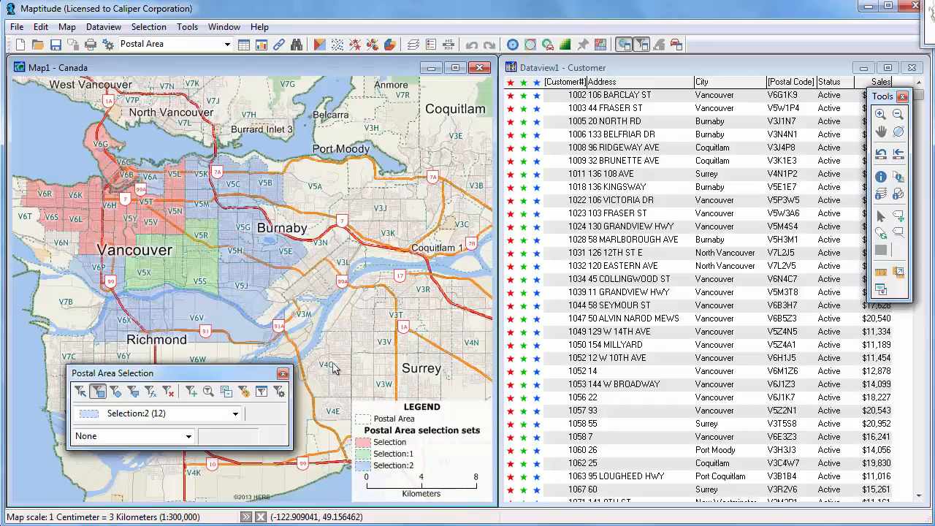